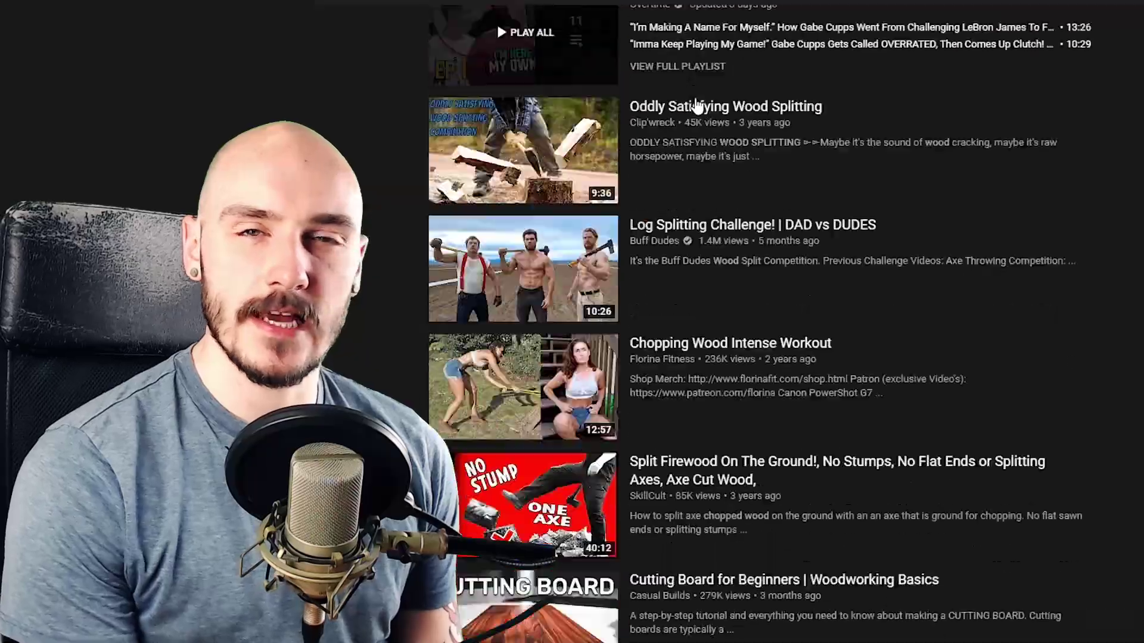
scroll(697, 109, down, 3)
scroll(697, 110, down, 4)
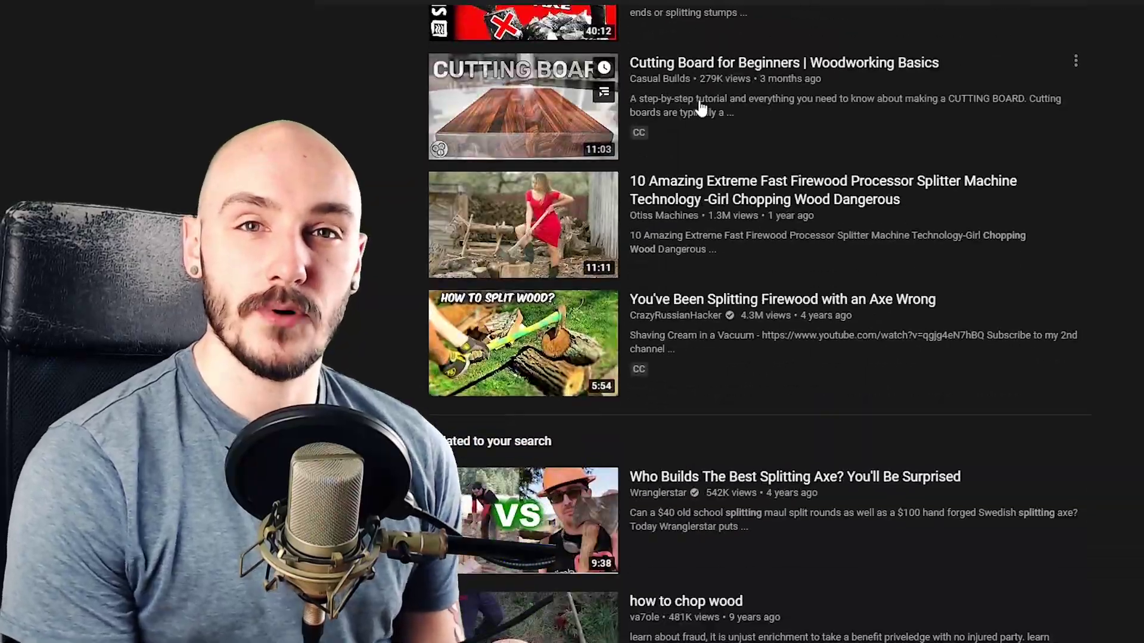
scroll(702, 107, down, 4)
scroll(702, 107, down, 5)
scroll(701, 108, down, 5)
scroll(701, 108, down, 5)
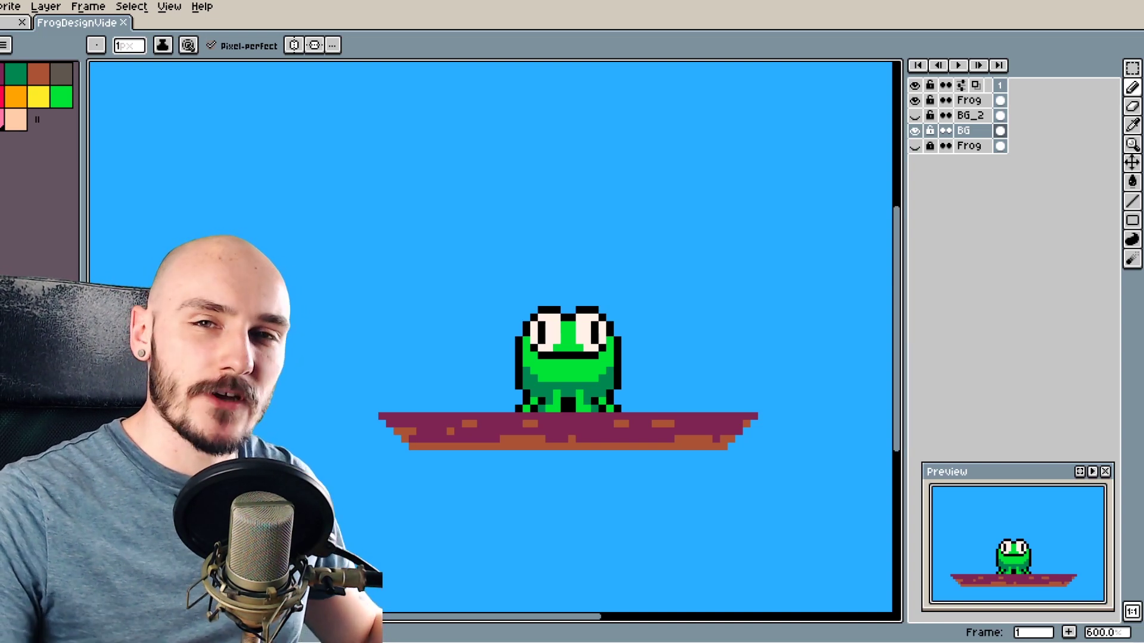
Place a reference pencil dot on the canvas above the frog
click(639, 278)
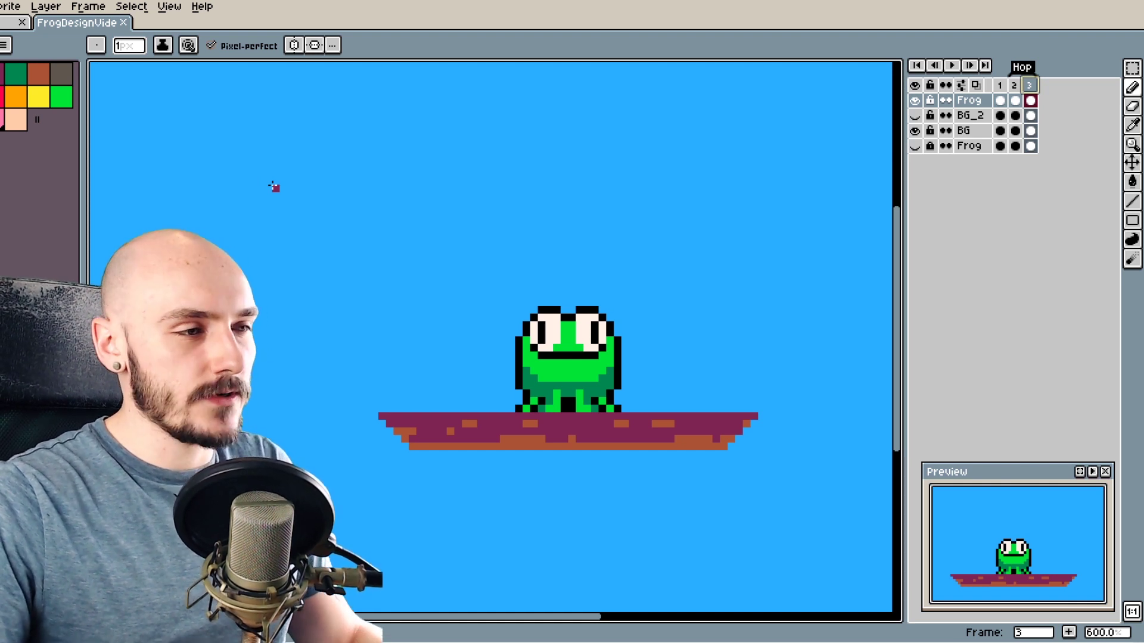
Place red marker pixels above the frog's head on frame 3 to mark hop height
click(604, 173)
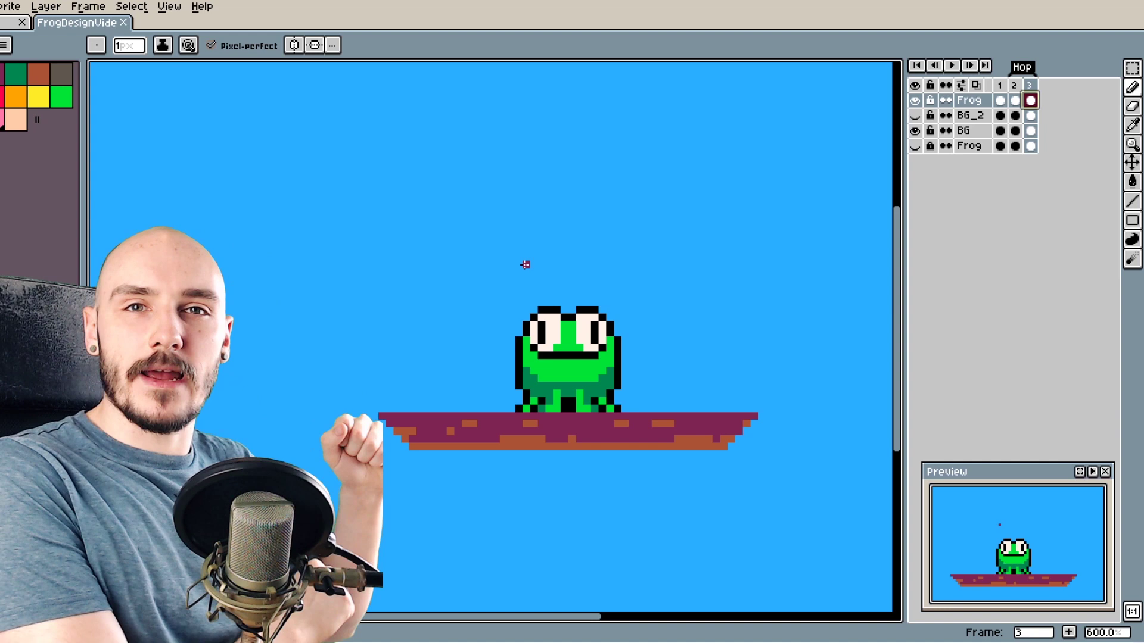
click(526, 265)
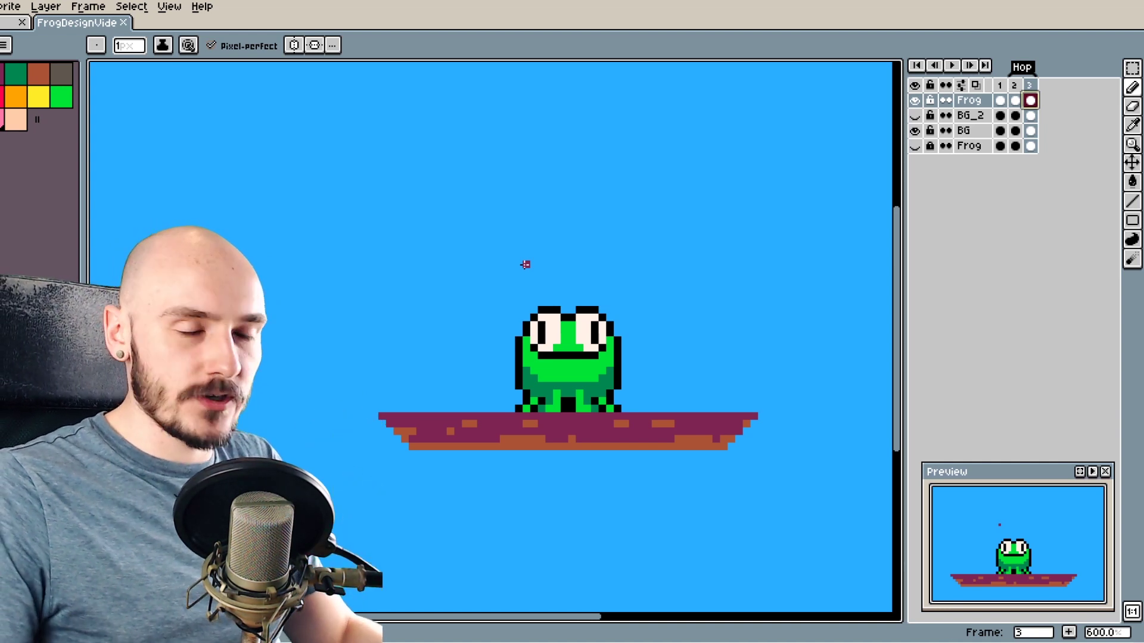
Undo the recent frog edits and marquee-select part of the frog on frame 3
key(ctrl+z)
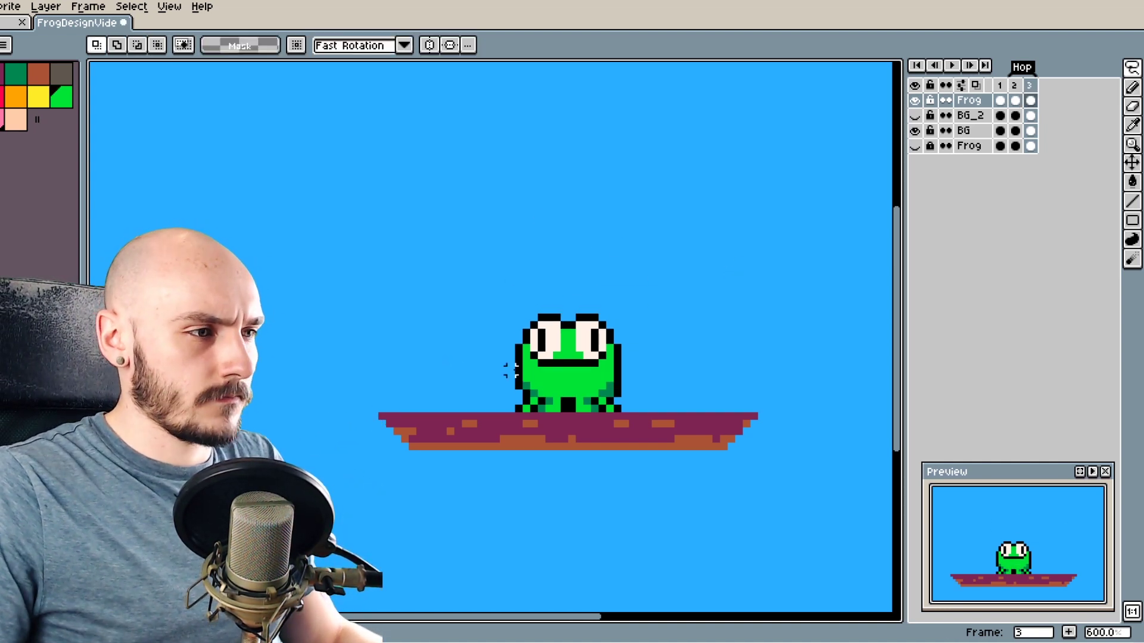
key(ctrl+z)
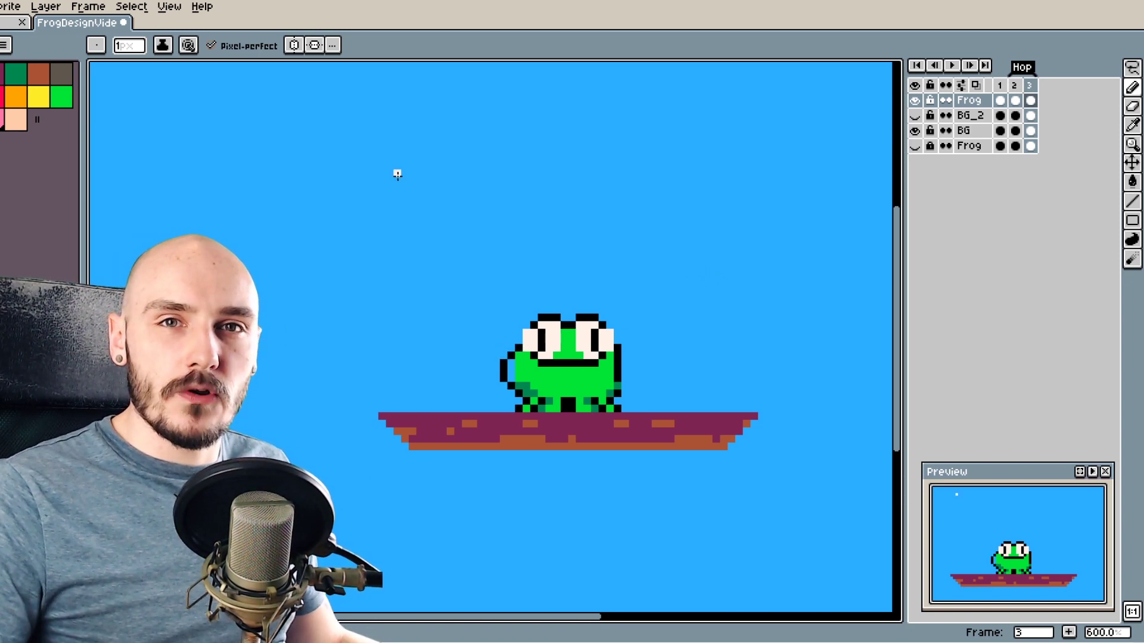
mouse_move(534, 324)
mouse_down()
mouse_move(342, 369)
mouse_move(517, 415)
mouse_move(672, 328)
mouse_move(647, 311)
mouse_up()
key(Left)
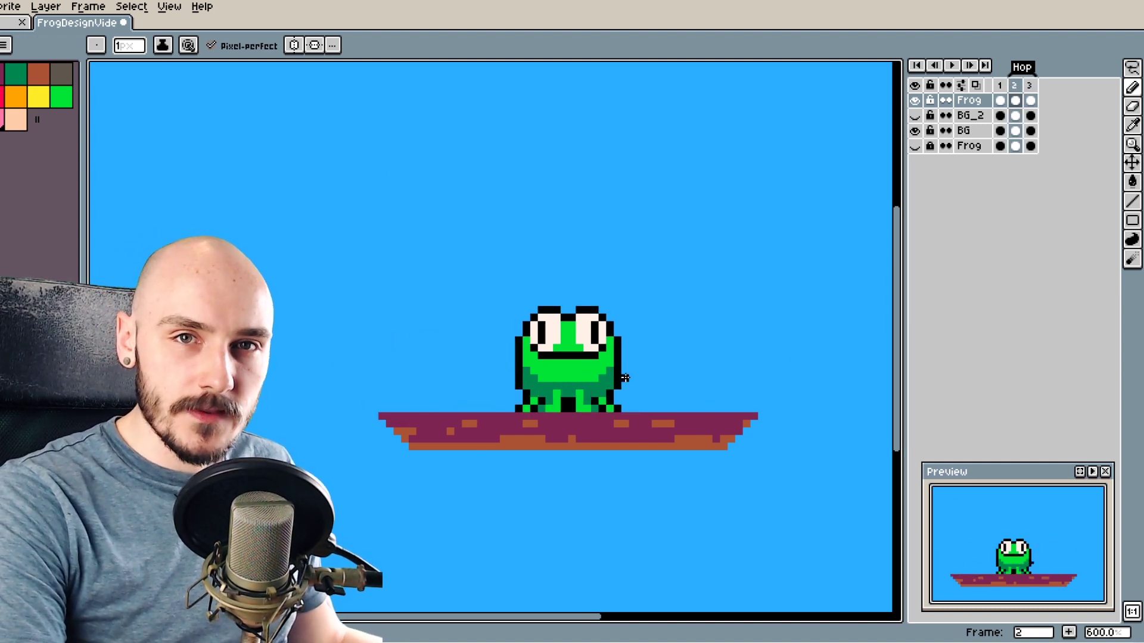
key(Right)
key(m)
drag(474, 304, 572, 415)
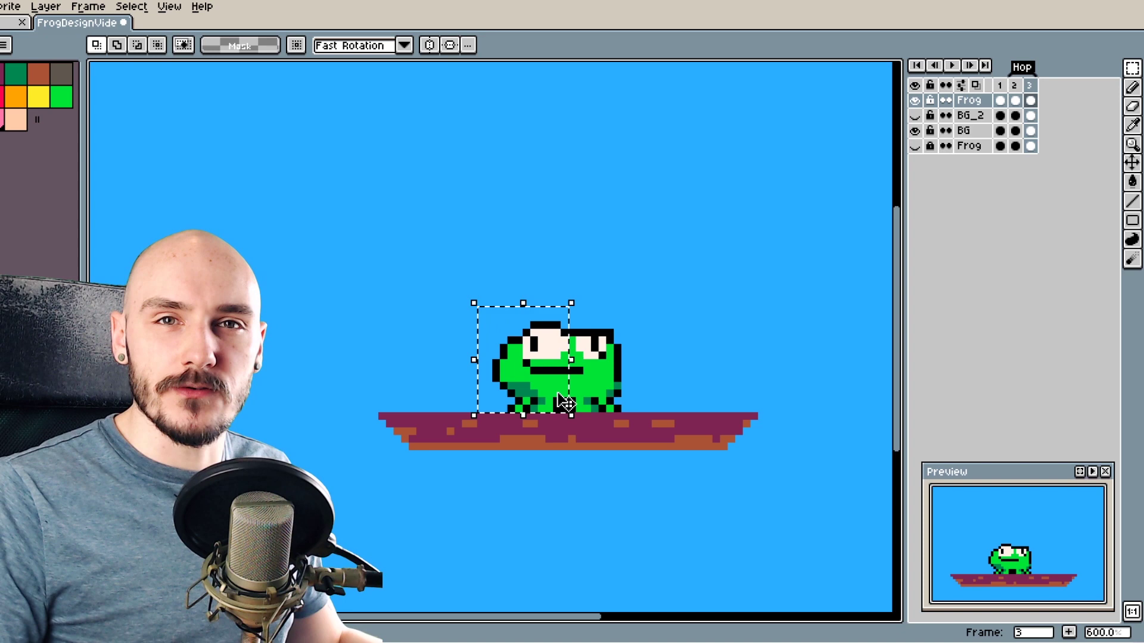
key(ctrl+d)
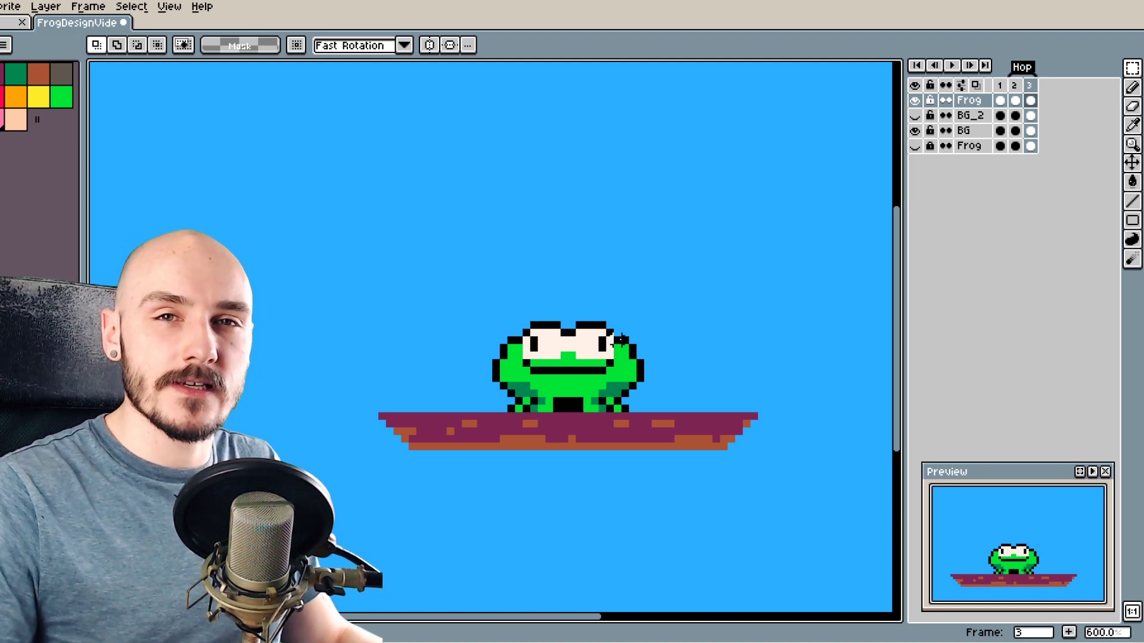
Redraw the squashed frog's pixels with sampled colours, then preview the hop
key(b)
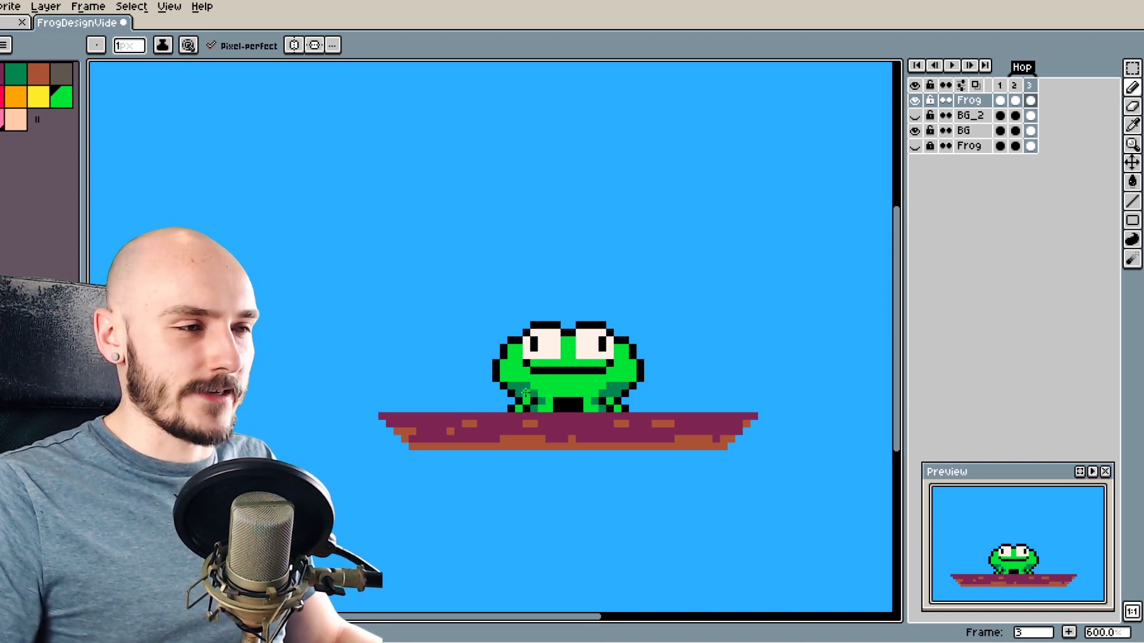
key(i)
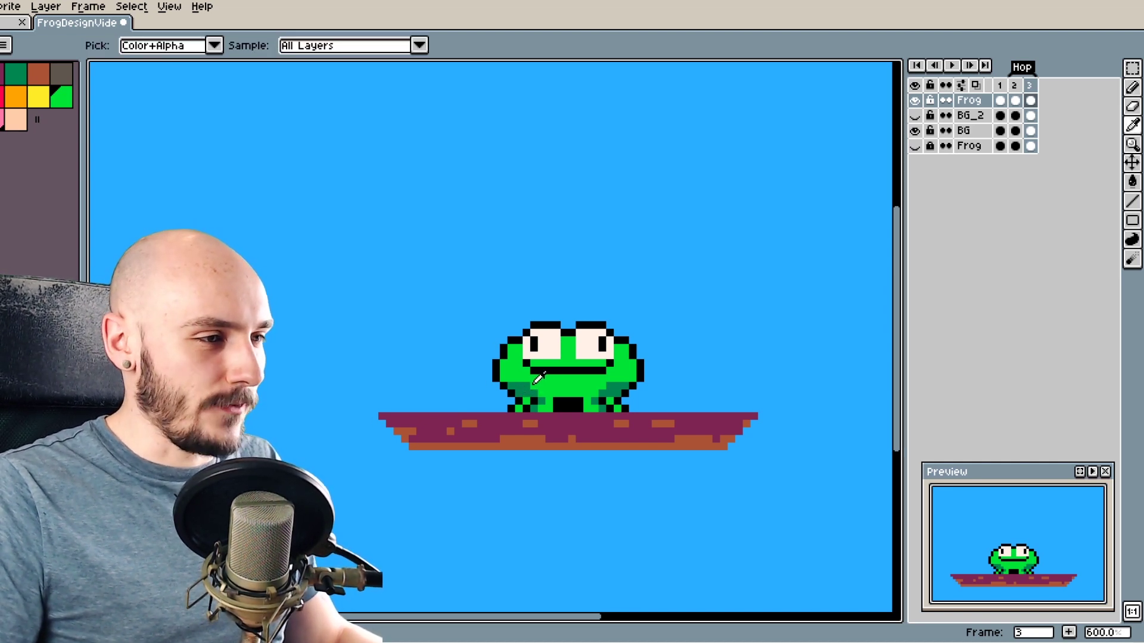
key(b)
key(Return)
scroll(977, 467, up, 2)
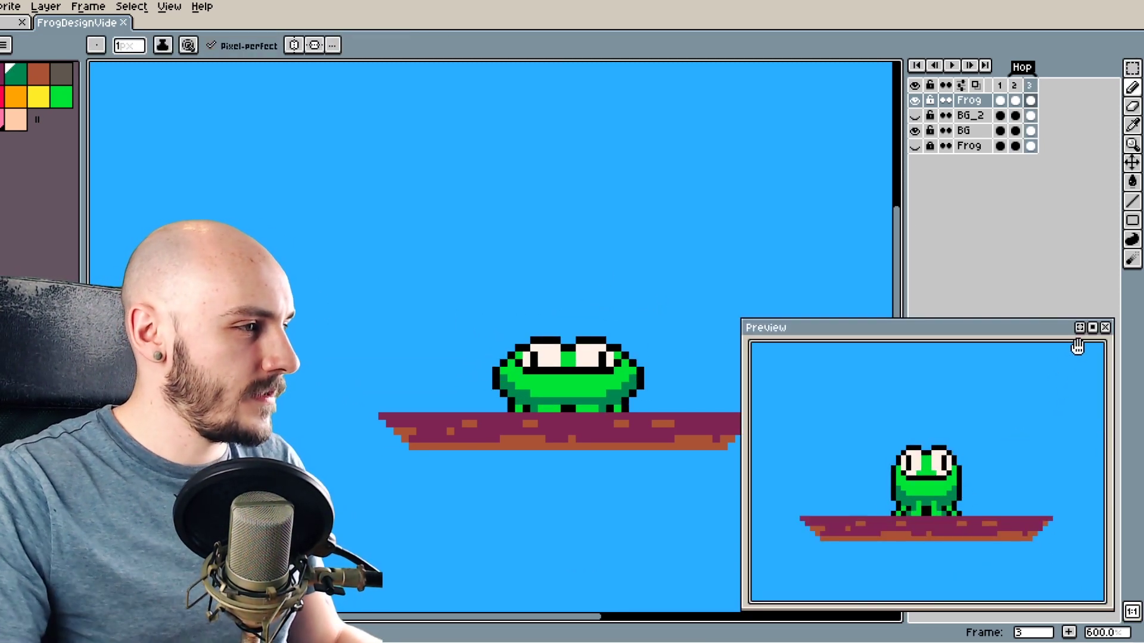
click(1105, 328)
Add frame 4 and compare it against the standing pose in frame 2
key(F7)
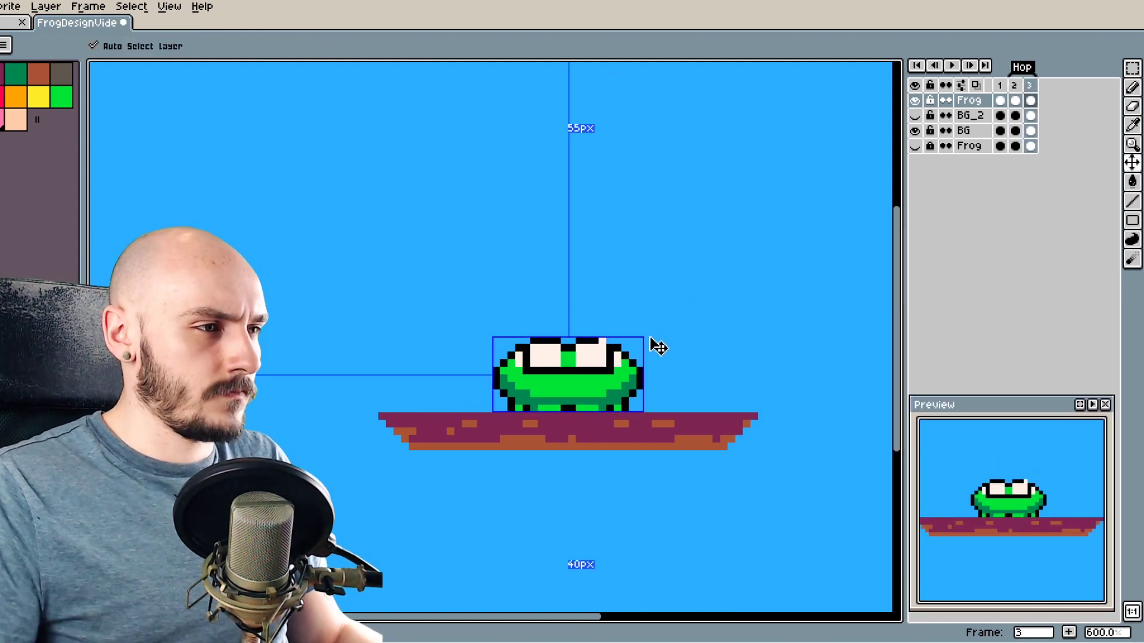
scroll(640, 354, down, 1)
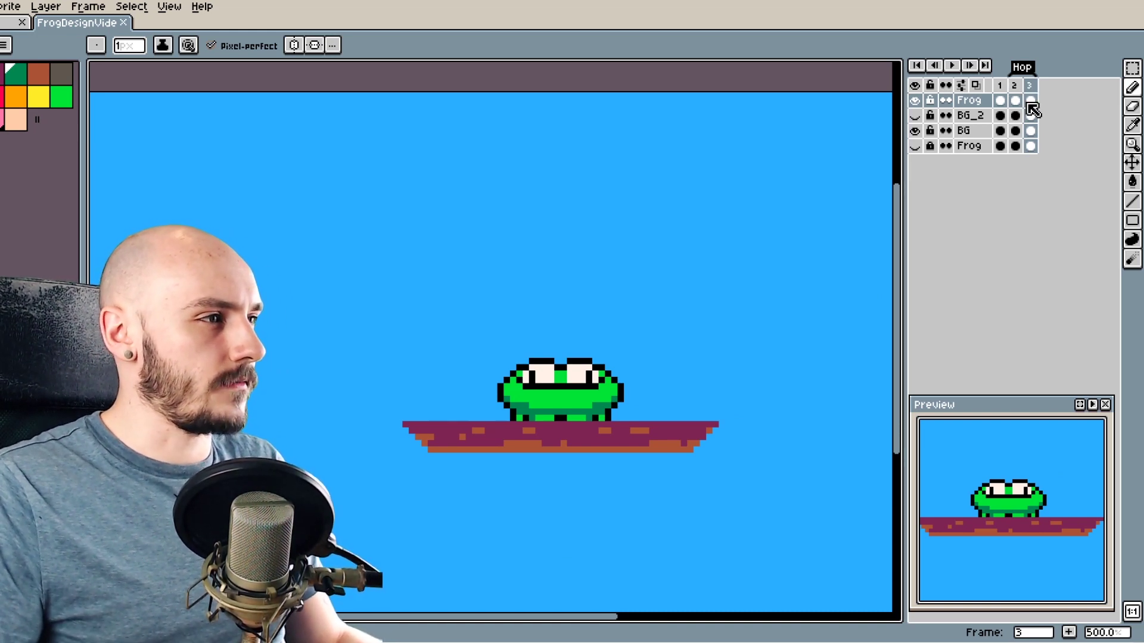
key(alt+n)
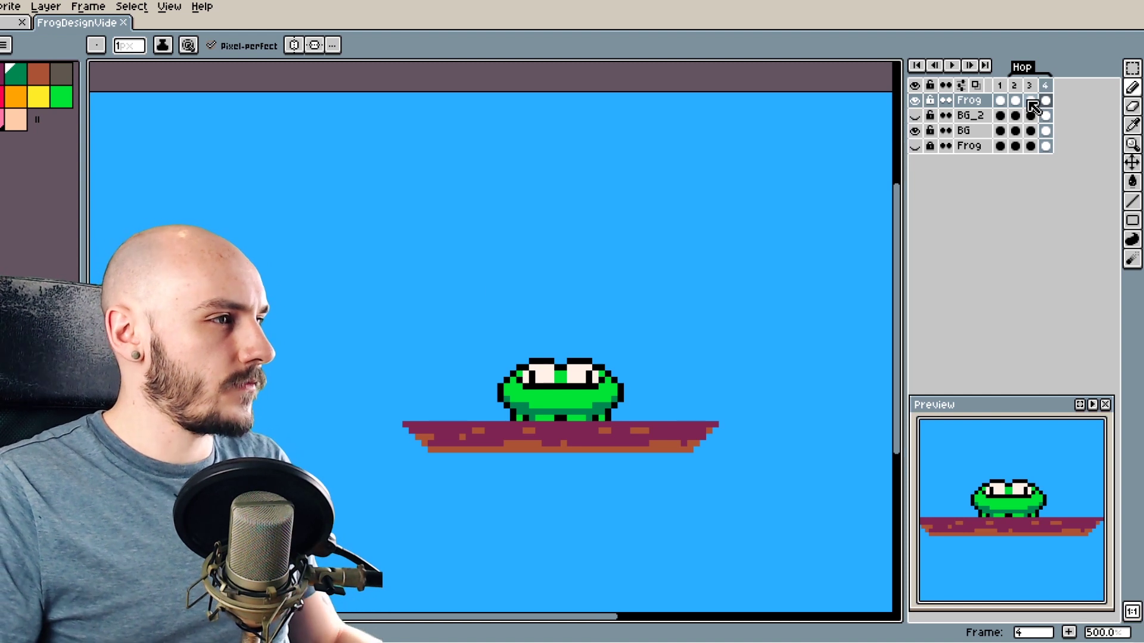
click(1030, 105)
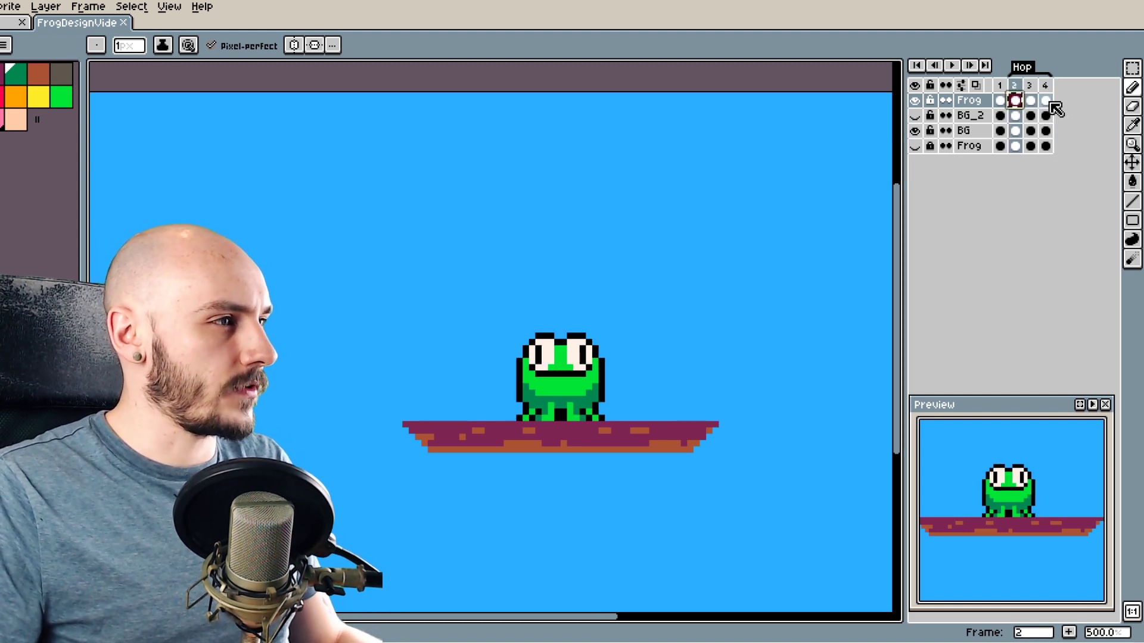
click(1048, 100)
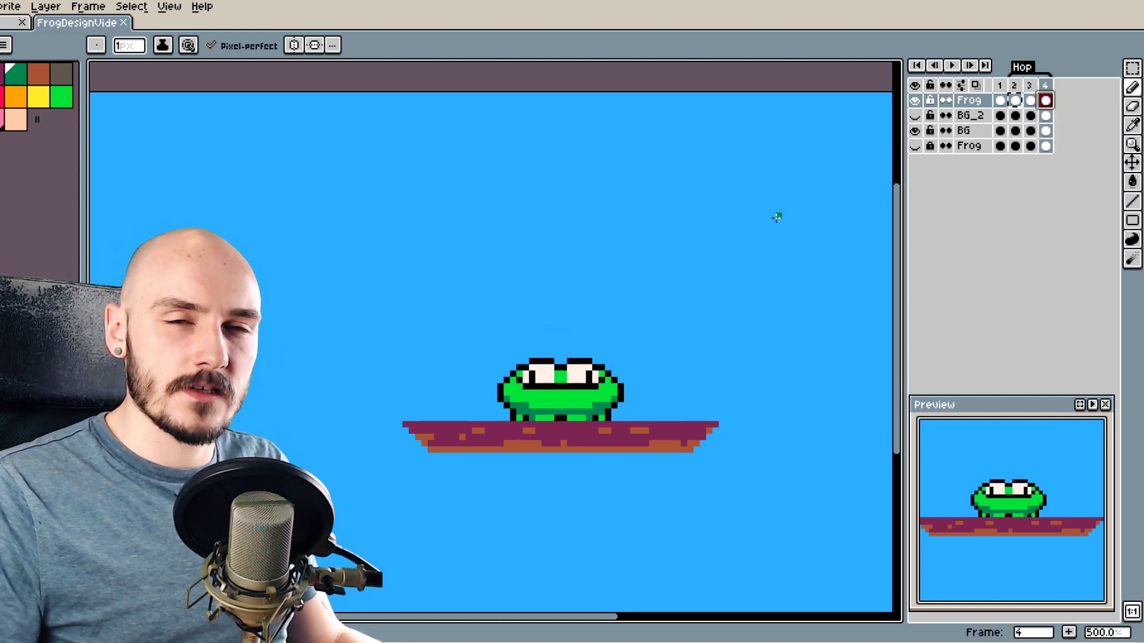
Paste the standing frog into frame 4, lift it high, and add frame 5
key(ctrl+v)
drag(585, 358, 583, 271)
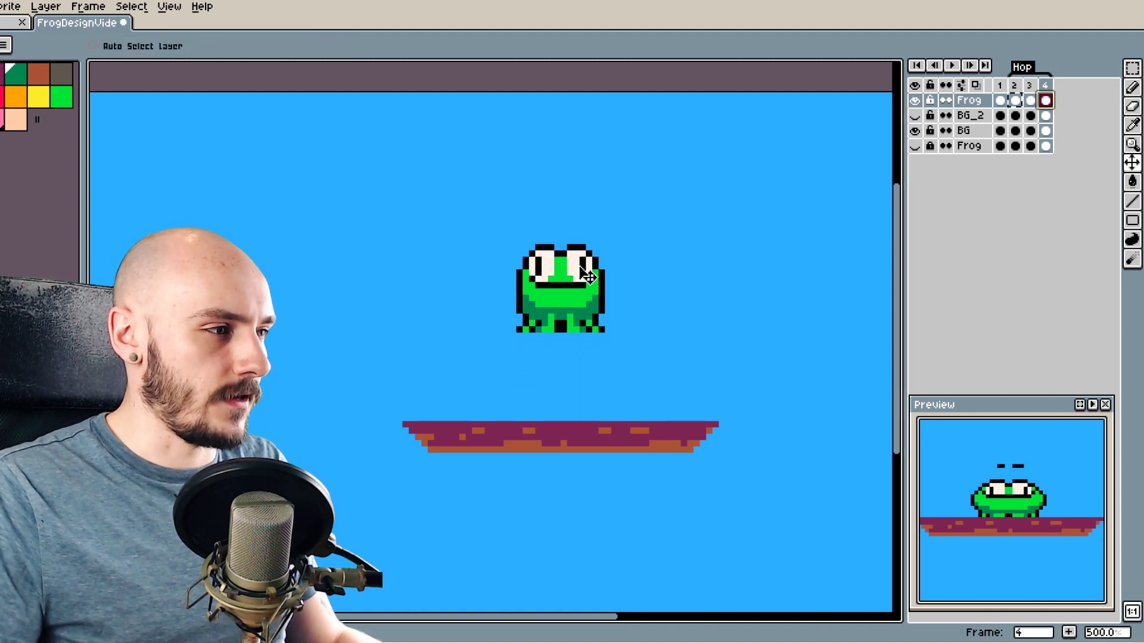
key(alt+n)
scroll(799, 308, up, 1)
key(b)
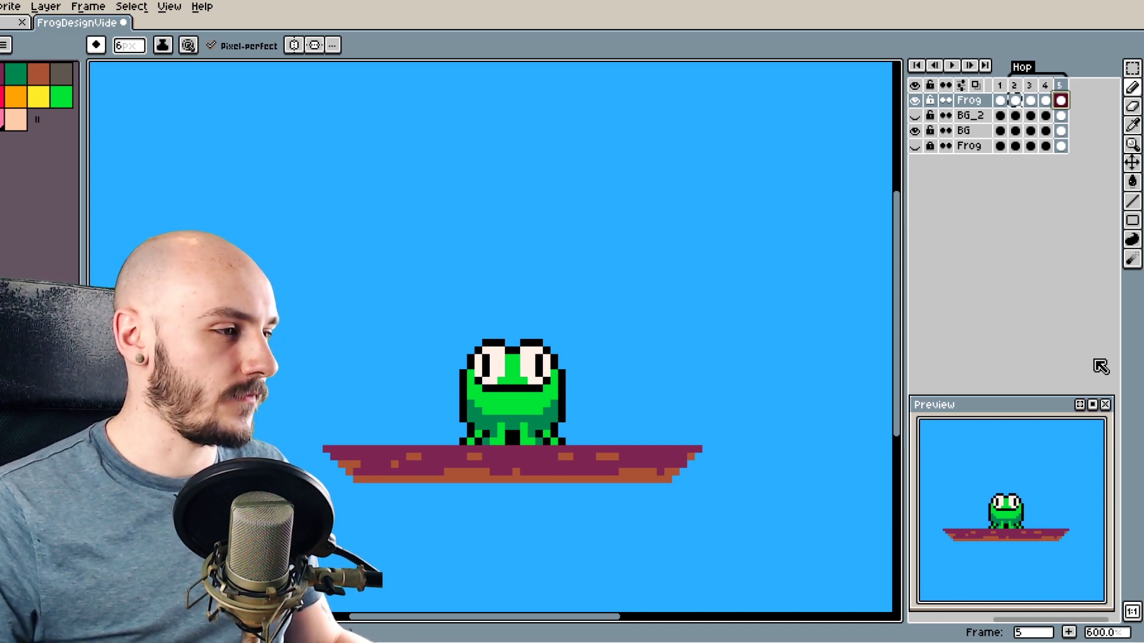
Stop the preview, go to frame 4, and pull the frog's lower half downward
click(1093, 404)
key(q)
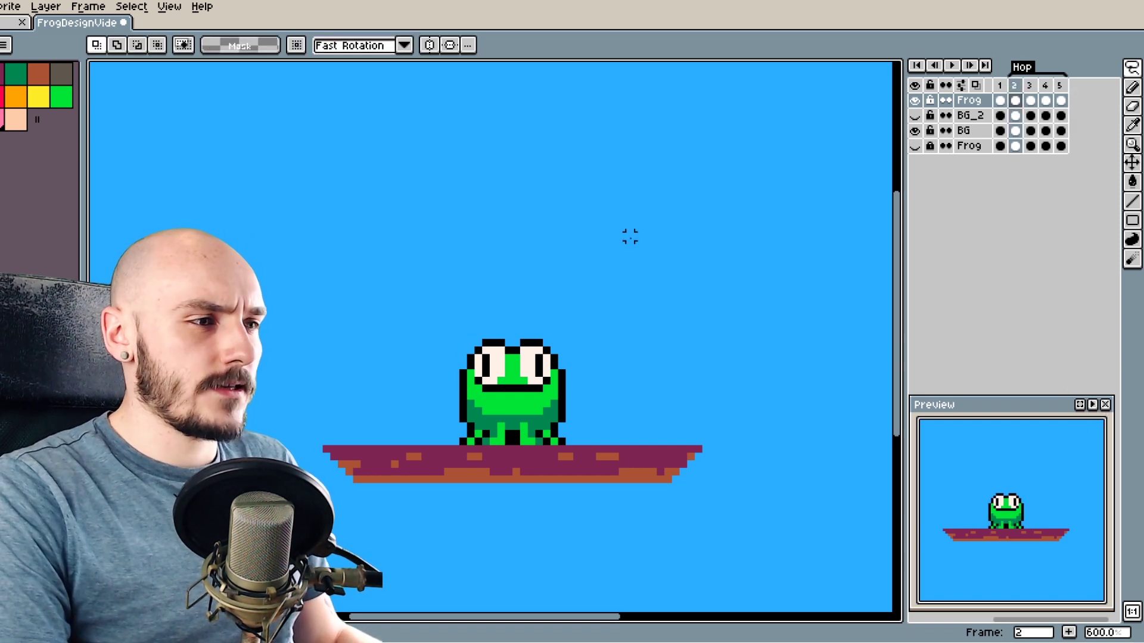
key(Right)
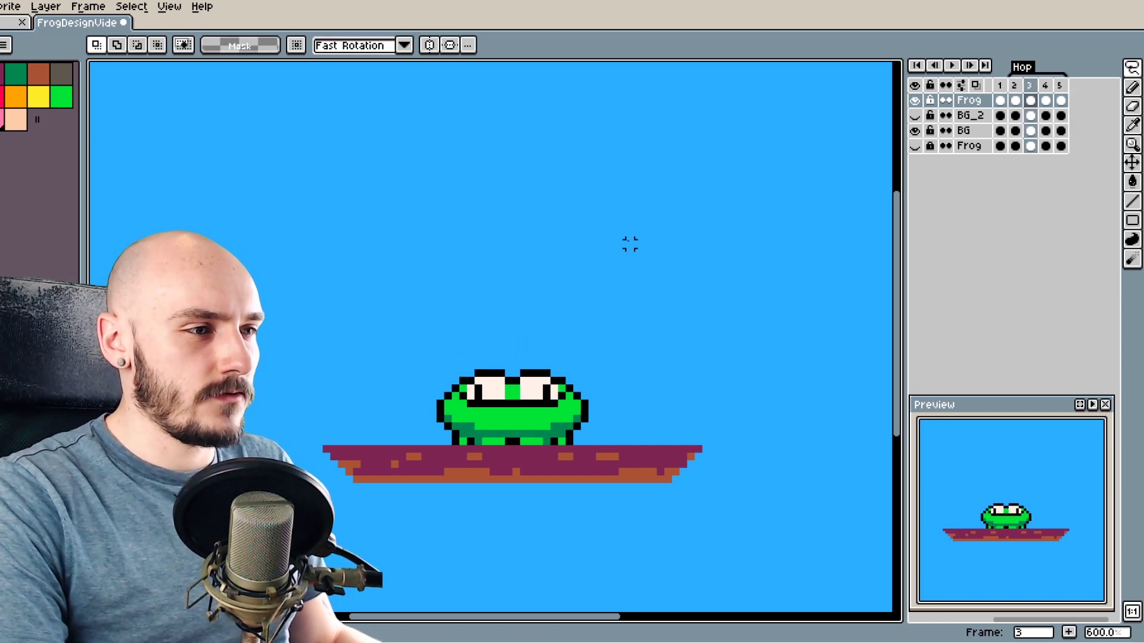
key(Right)
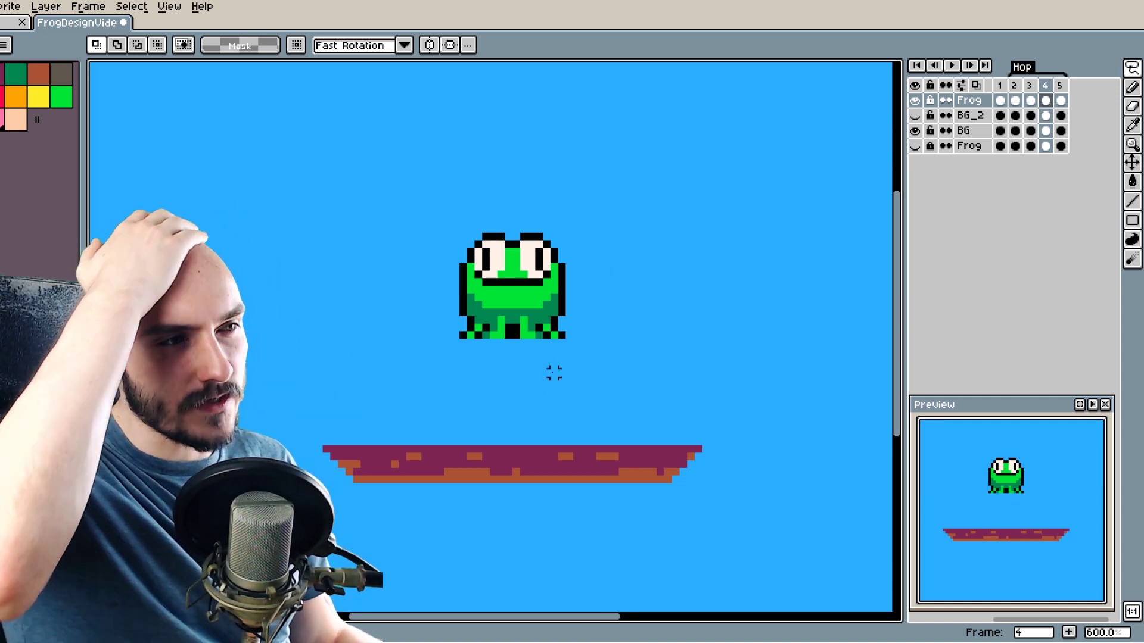
mouse_move(622, 298)
mouse_down()
mouse_move(623, 345)
mouse_move(579, 345)
mouse_up()
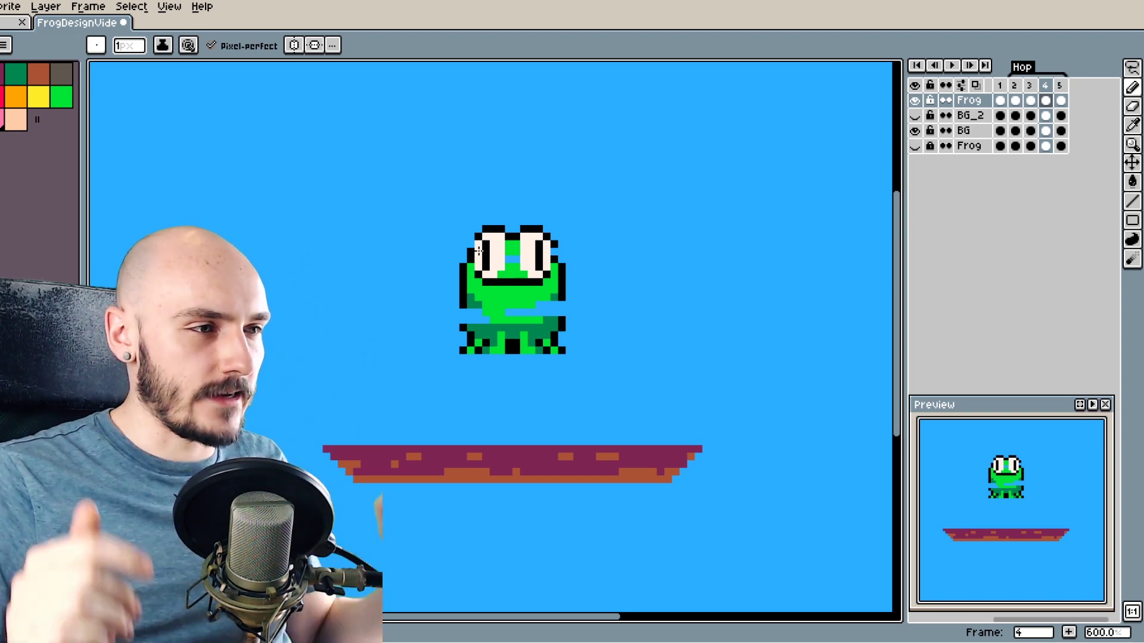
key(alt)
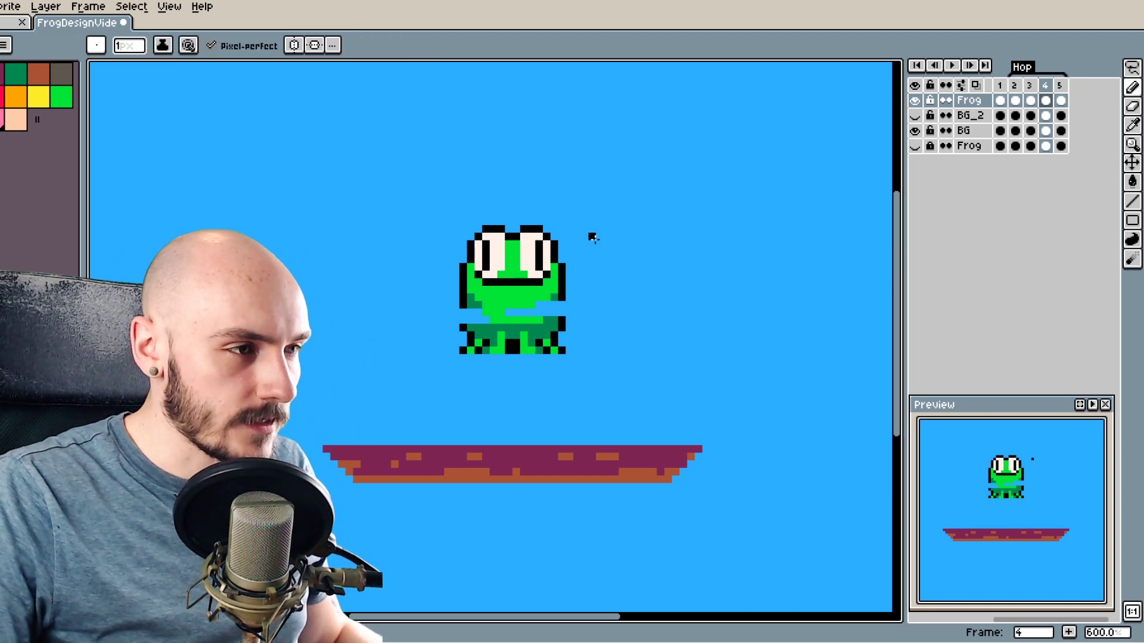
Select the frog's right side and lower body, shifting the feet down to stretch it
key(m)
drag(595, 204, 524, 373)
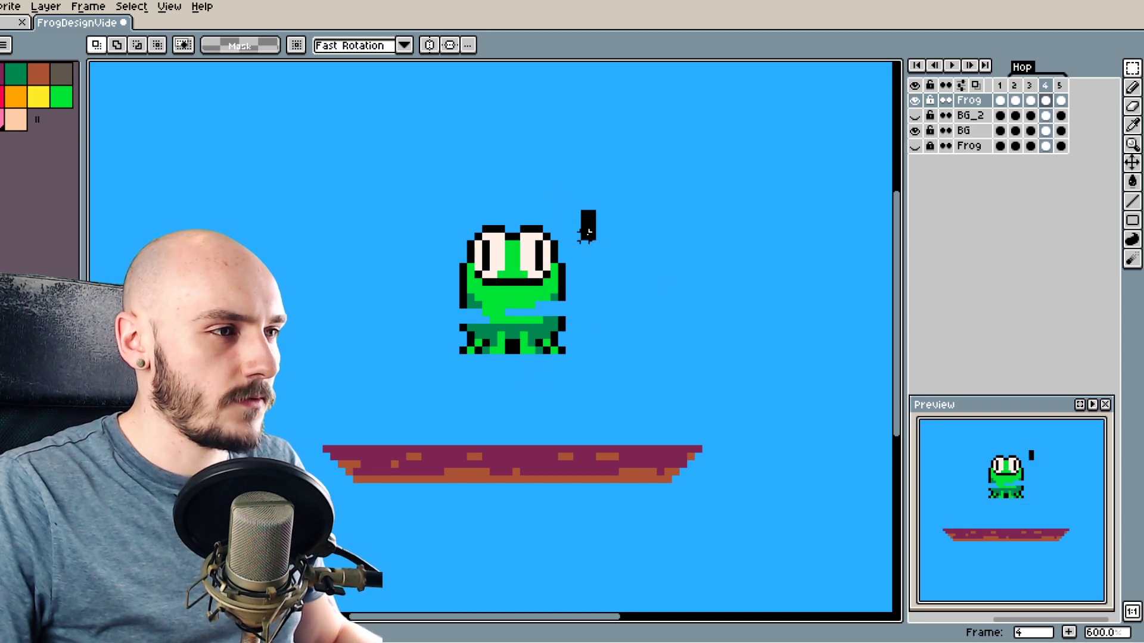
drag(591, 207, 547, 367)
drag(584, 326, 577, 326)
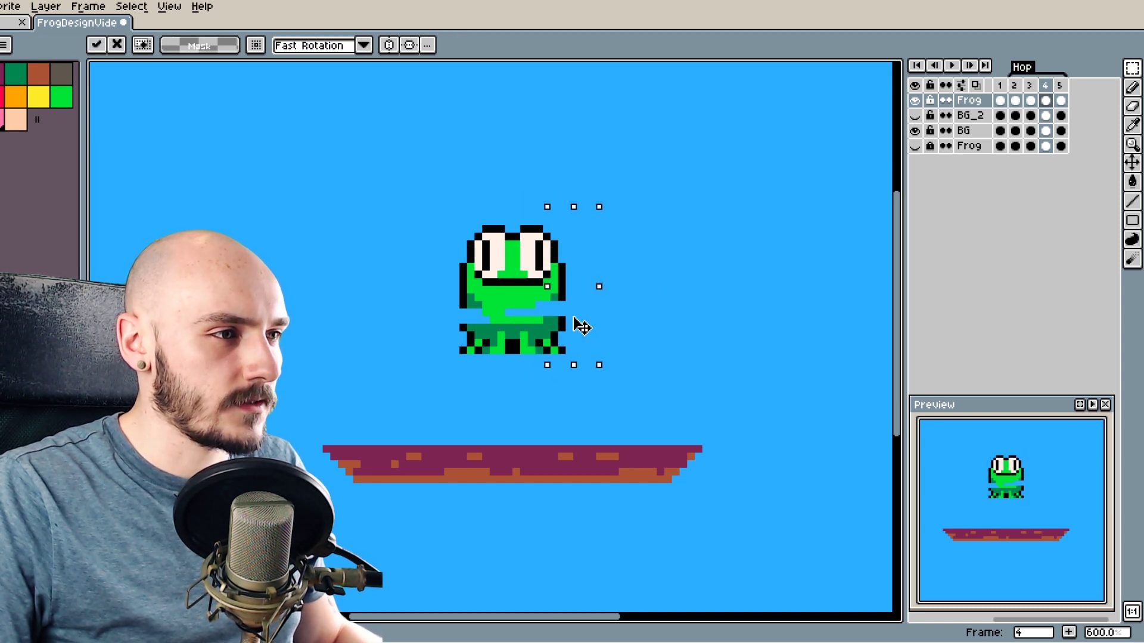
mouse_move(401, 212)
mouse_down()
mouse_move(498, 360)
mouse_move(582, 408)
mouse_up()
drag(537, 362, 536, 375)
key(b)
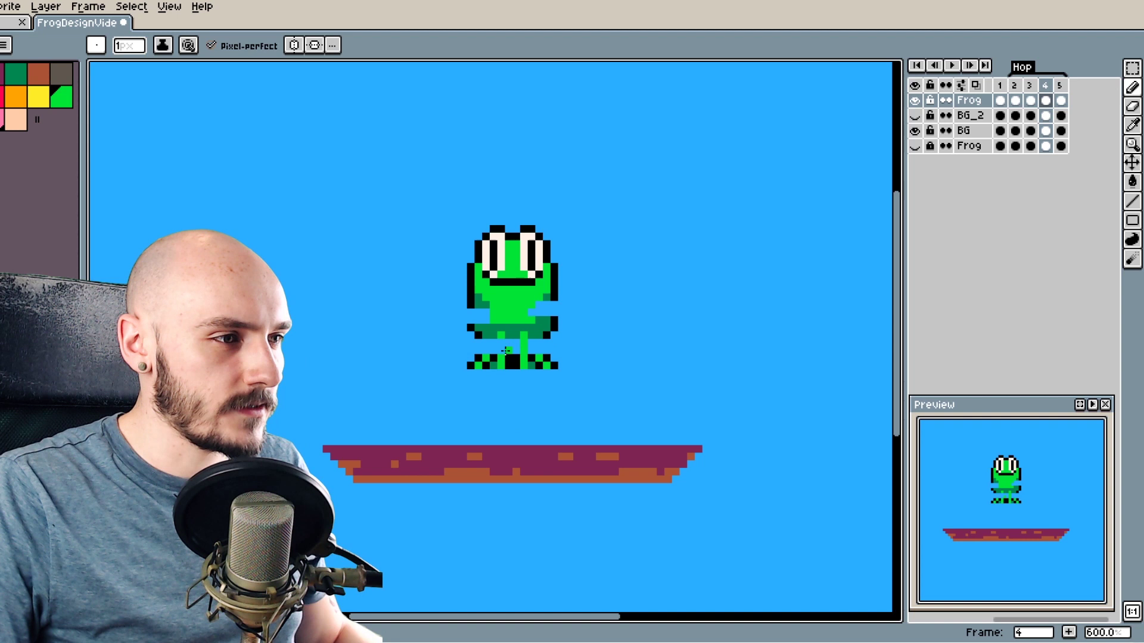
Draw long green legs with black outlines on the stretched frog
alt+click(501, 343)
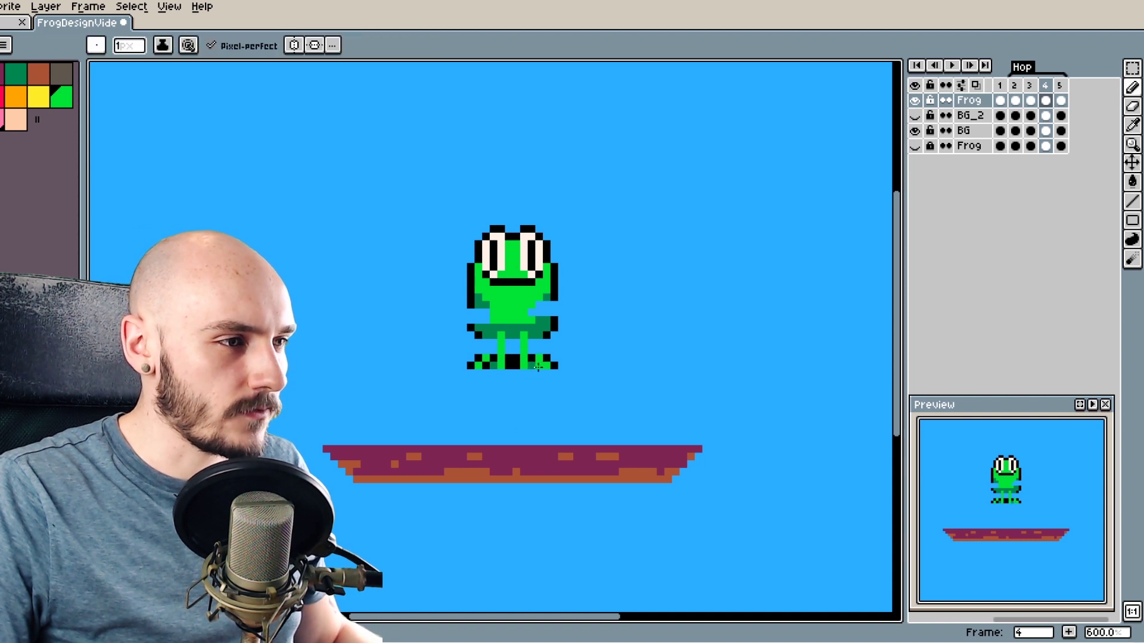
alt+click(540, 379)
drag(483, 355, 483, 383)
drag(537, 356, 536, 383)
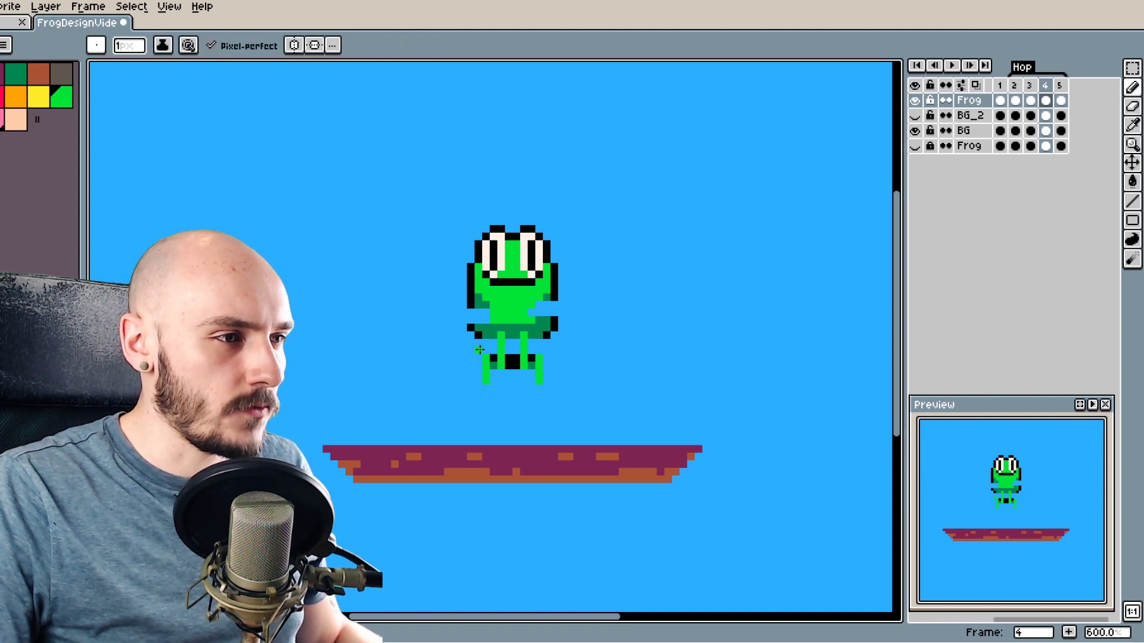
alt+click(474, 333)
drag(478, 336, 478, 352)
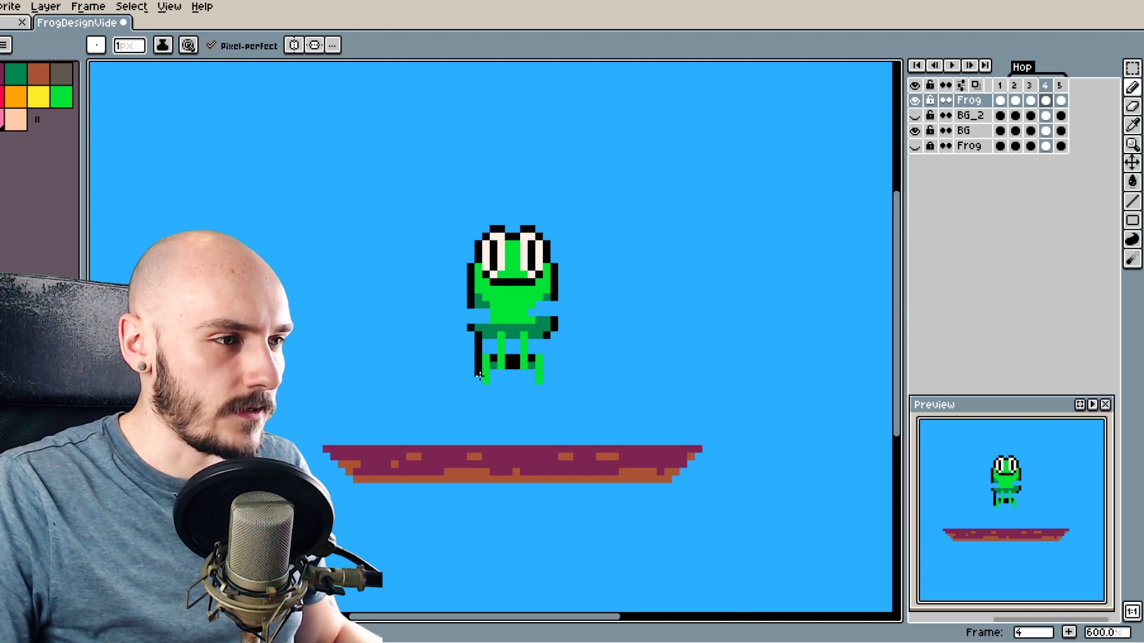
drag(544, 340, 544, 382)
Play the hop animation and check the playback options
key(q)
click(952, 66)
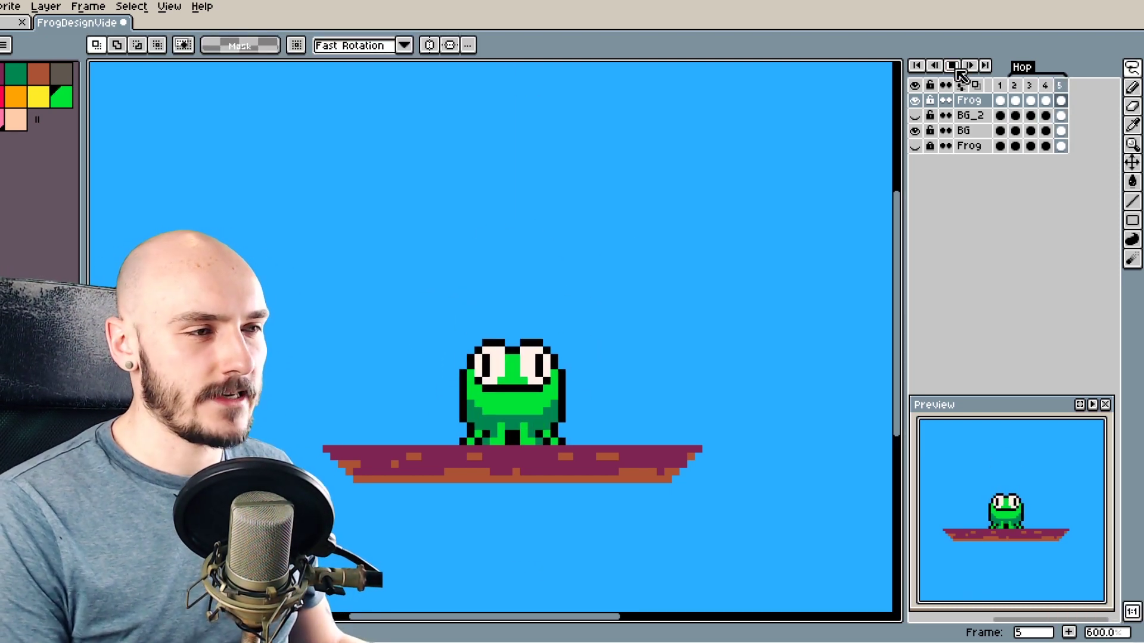
right_click(959, 72)
click(985, 153)
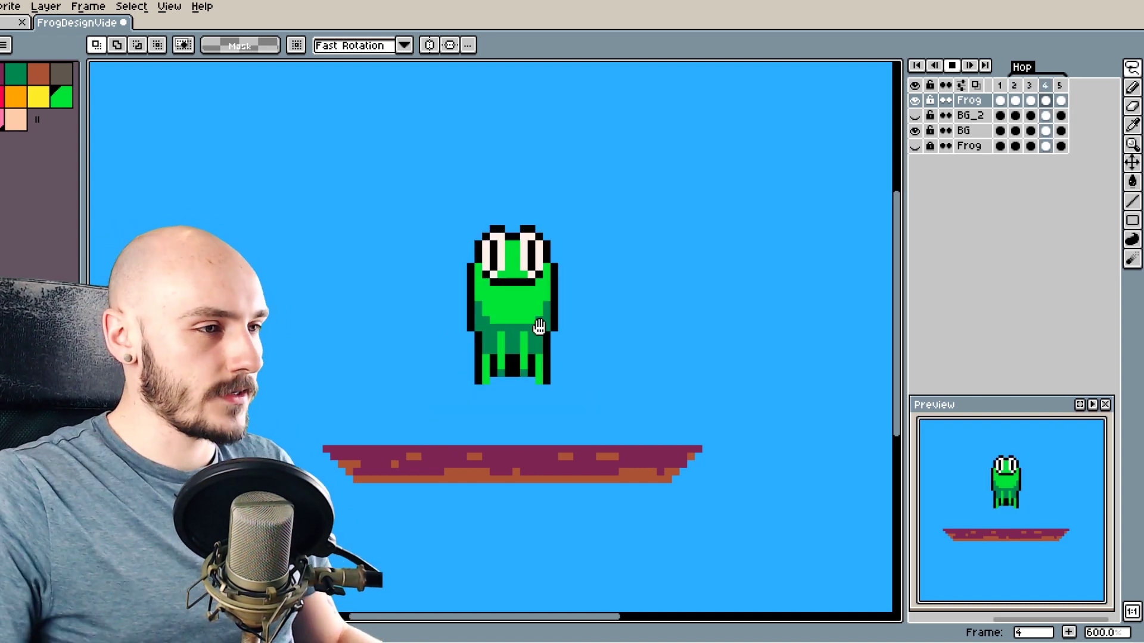
Add a new frame and raise the frog slightly above the platform on frame 5
click(952, 66)
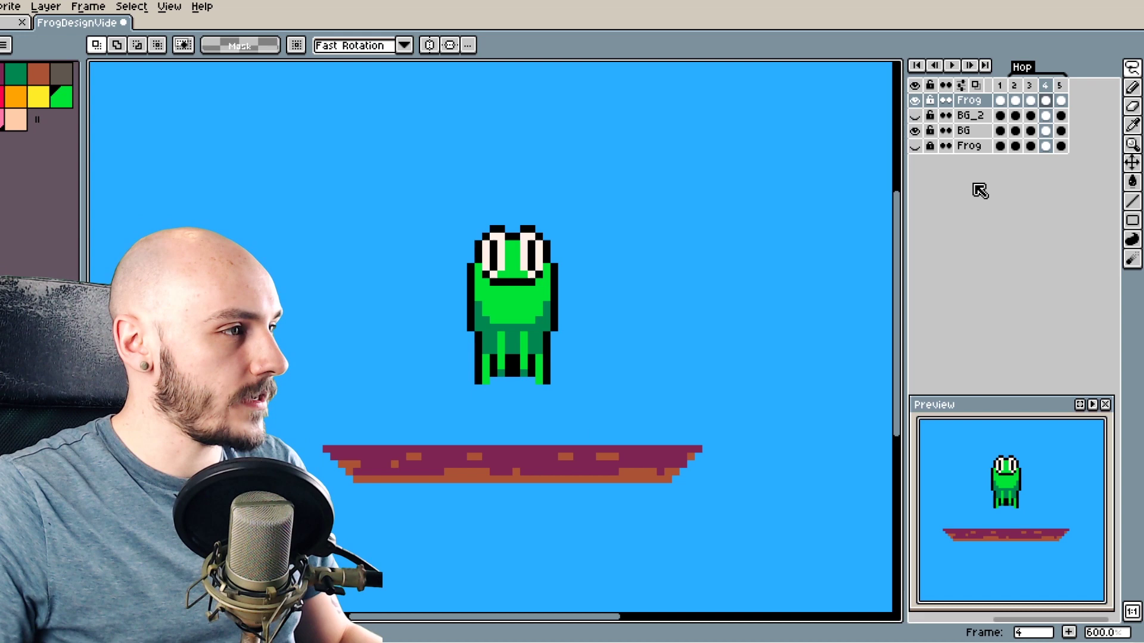
key(alt+n)
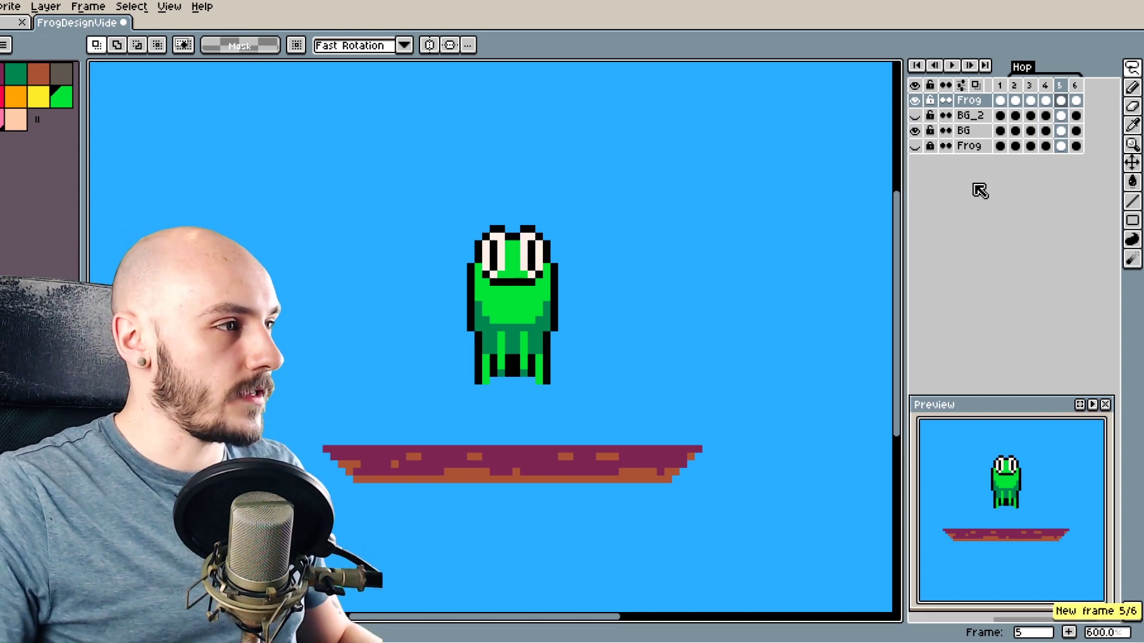
click(1015, 100)
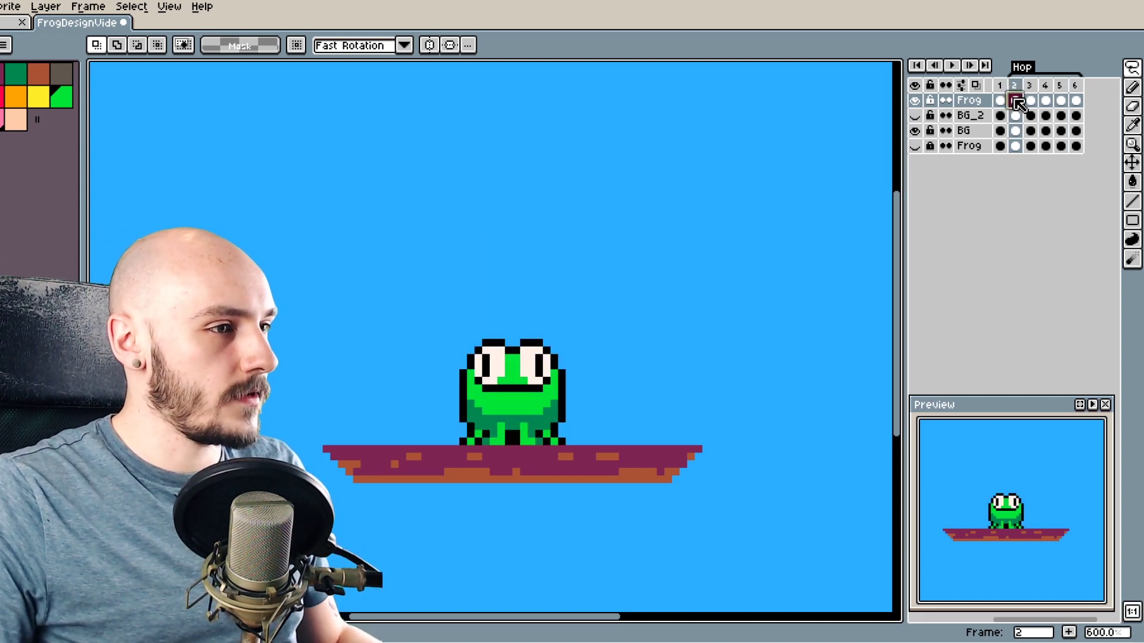
click(1061, 101)
drag(600, 273, 563, 357)
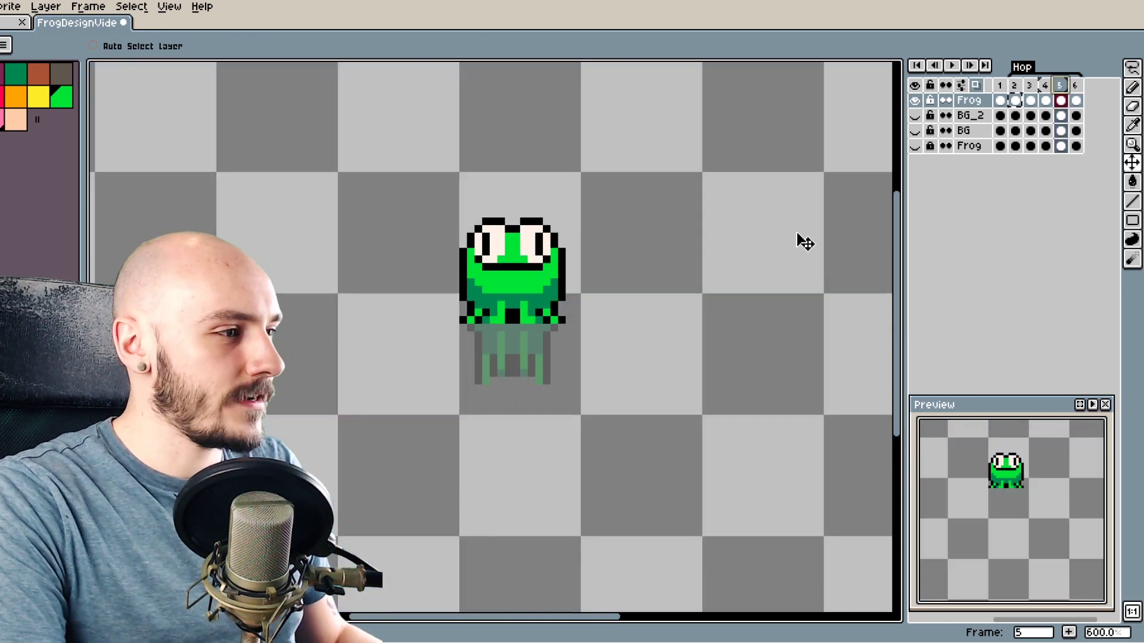
Hide the BG layer and keep playback at normal speed
click(965, 131)
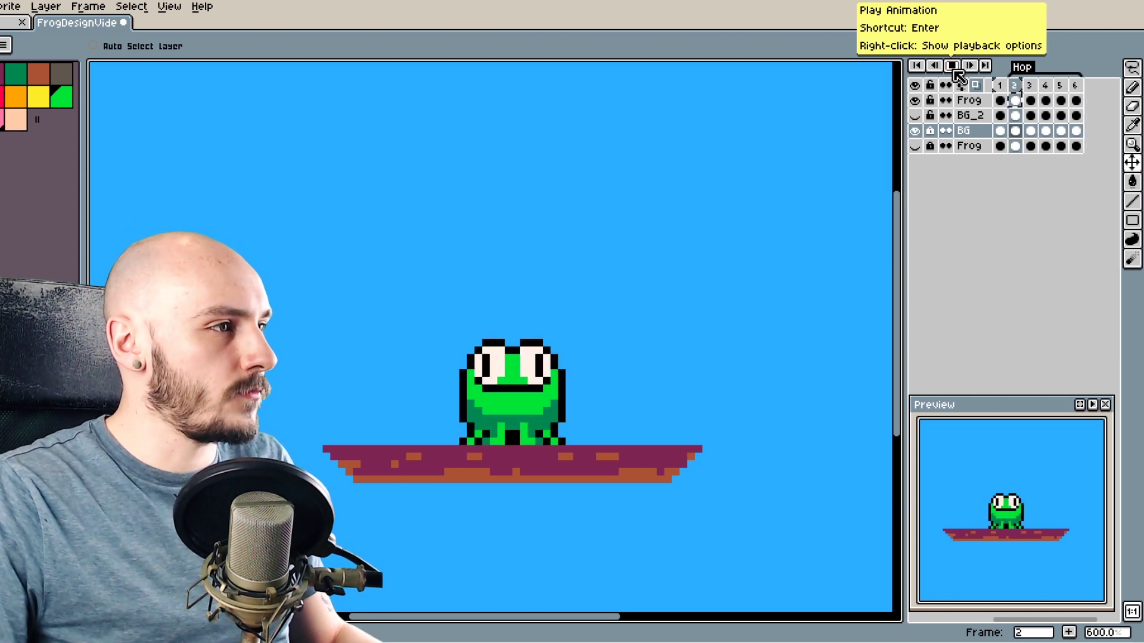
right_click(961, 69)
click(983, 109)
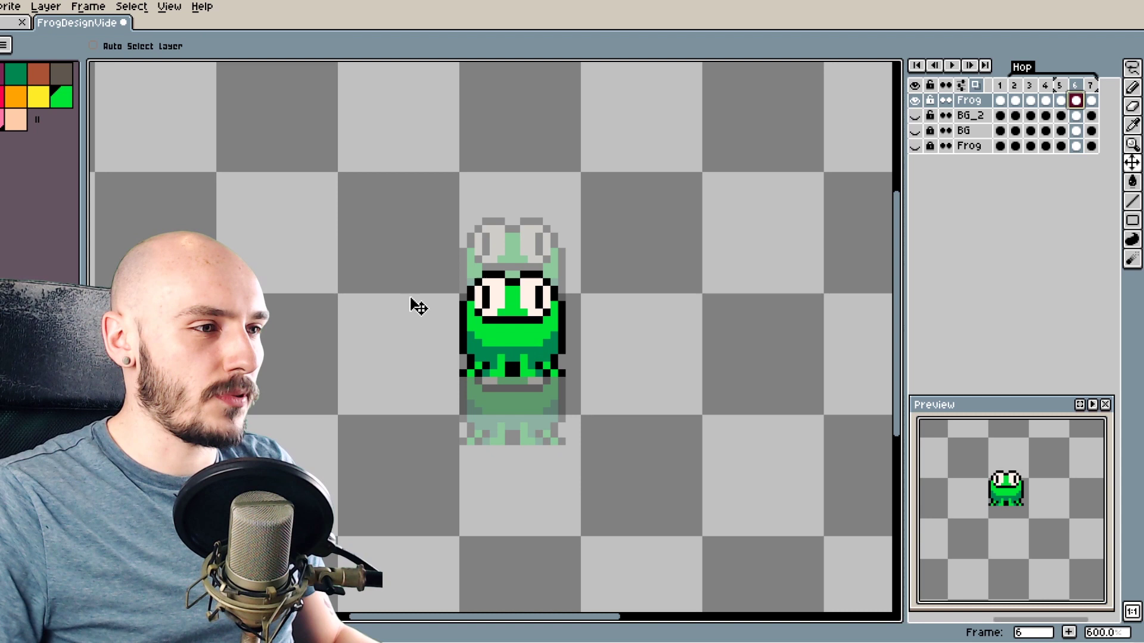
Show the background again and pull frame 6's frog head up and lower body down
click(914, 130)
click(952, 66)
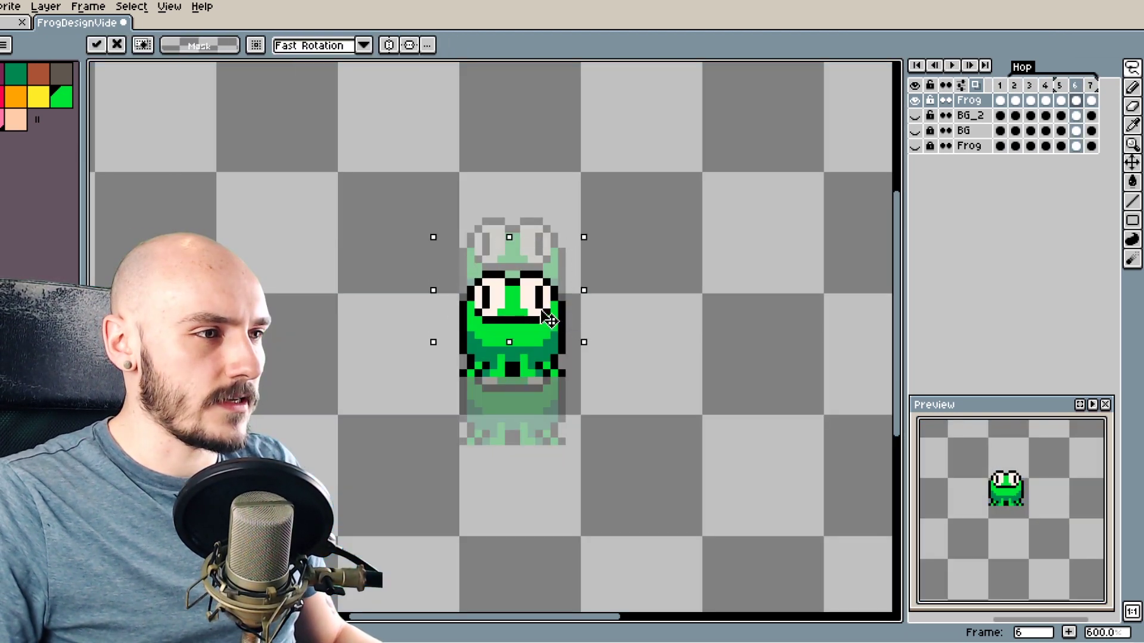
drag(552, 317, 552, 304)
drag(395, 327, 626, 416)
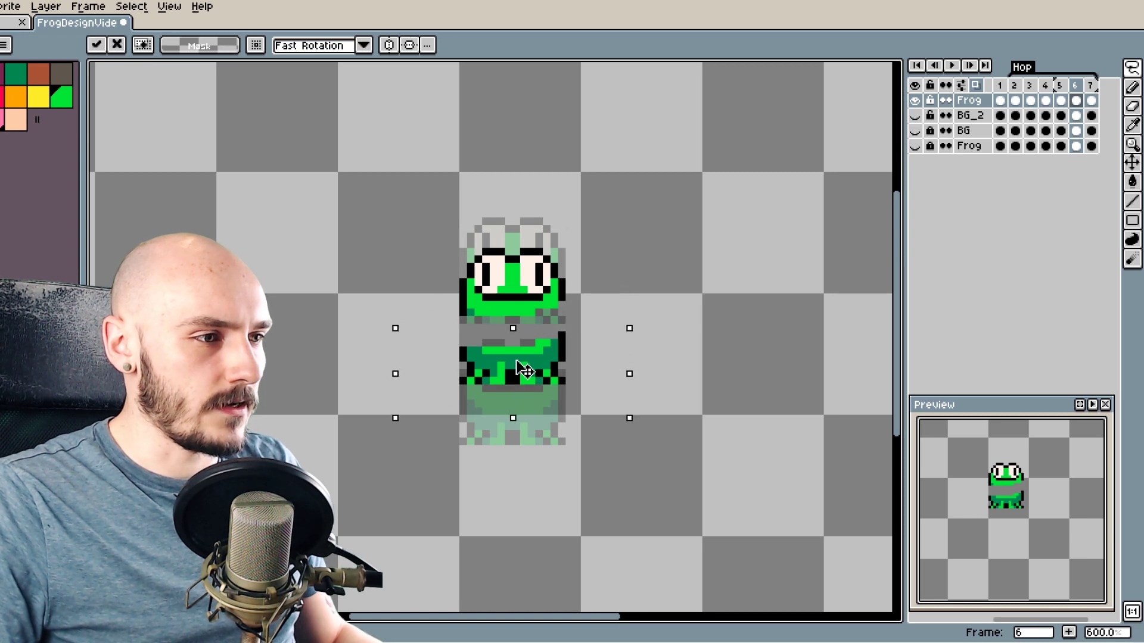
drag(524, 373, 522, 408)
key(ctrl+d)
Switch to the pencil with a single-pixel brush
key(b)
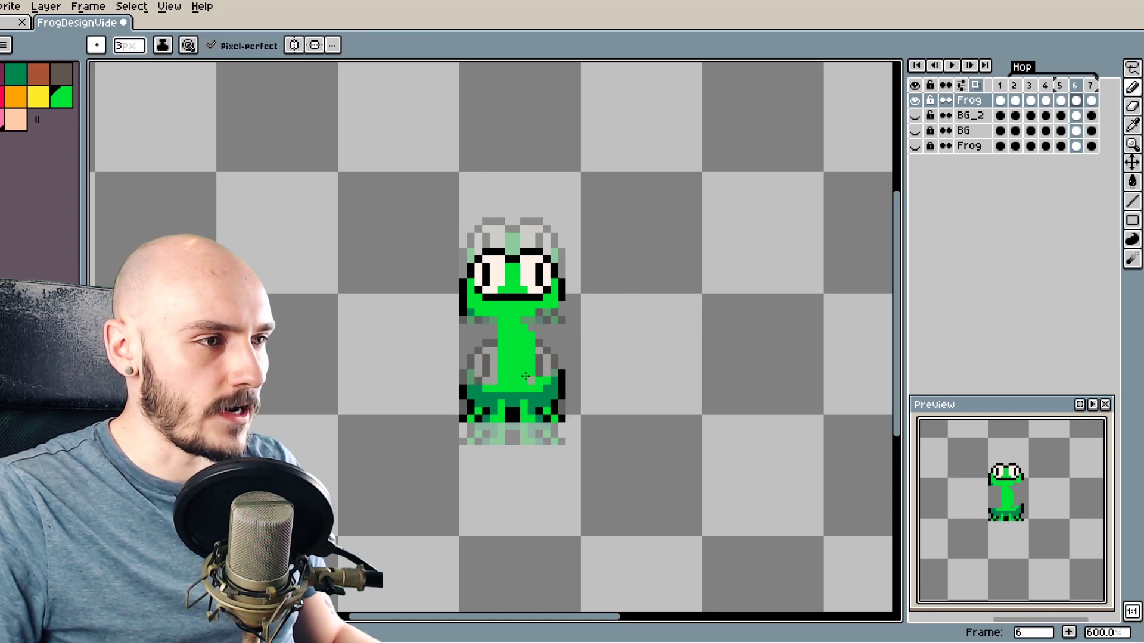
key(ctrl+z)
key(minus)
key(minus)
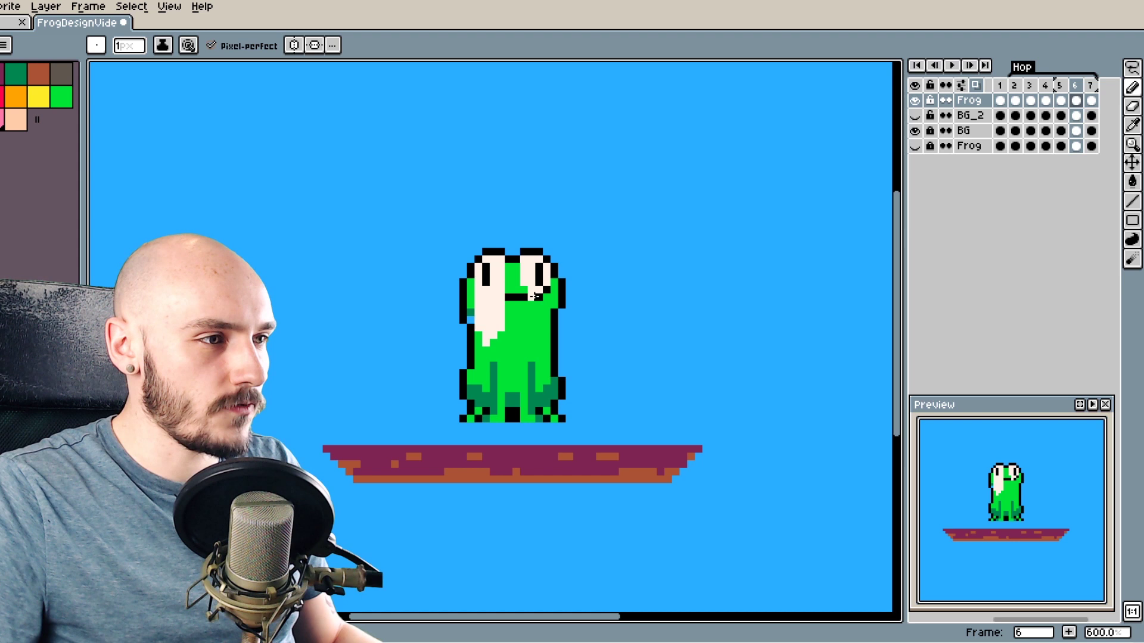
Extend the cream eye whites downward on frame 6's frog, sampling edge and body colours
drag(525, 312, 529, 327)
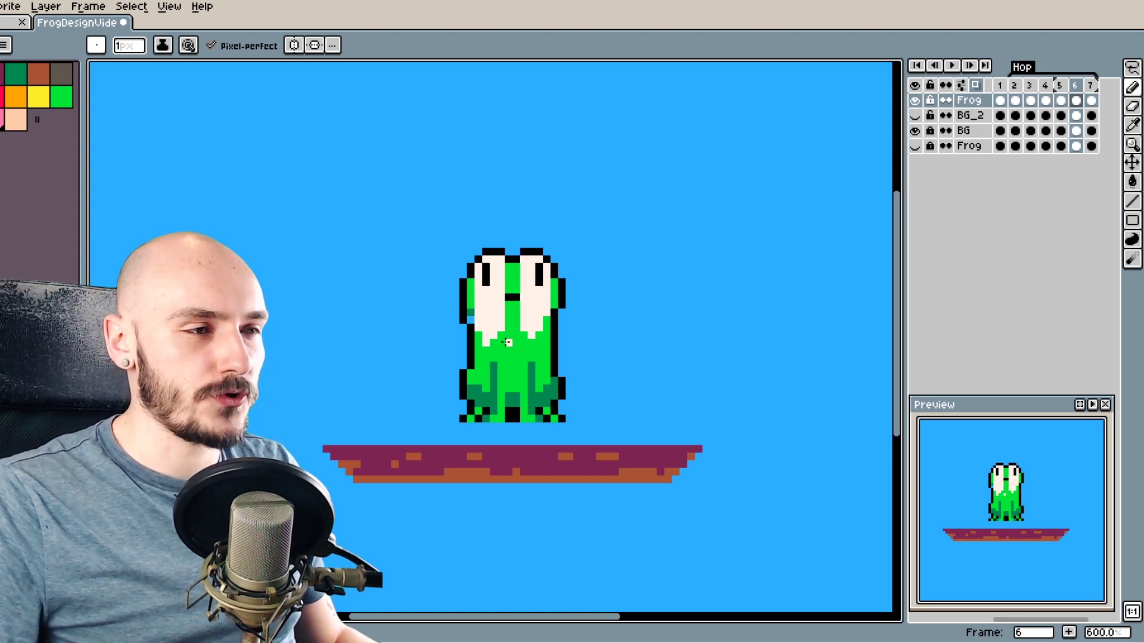
drag(494, 338, 531, 334)
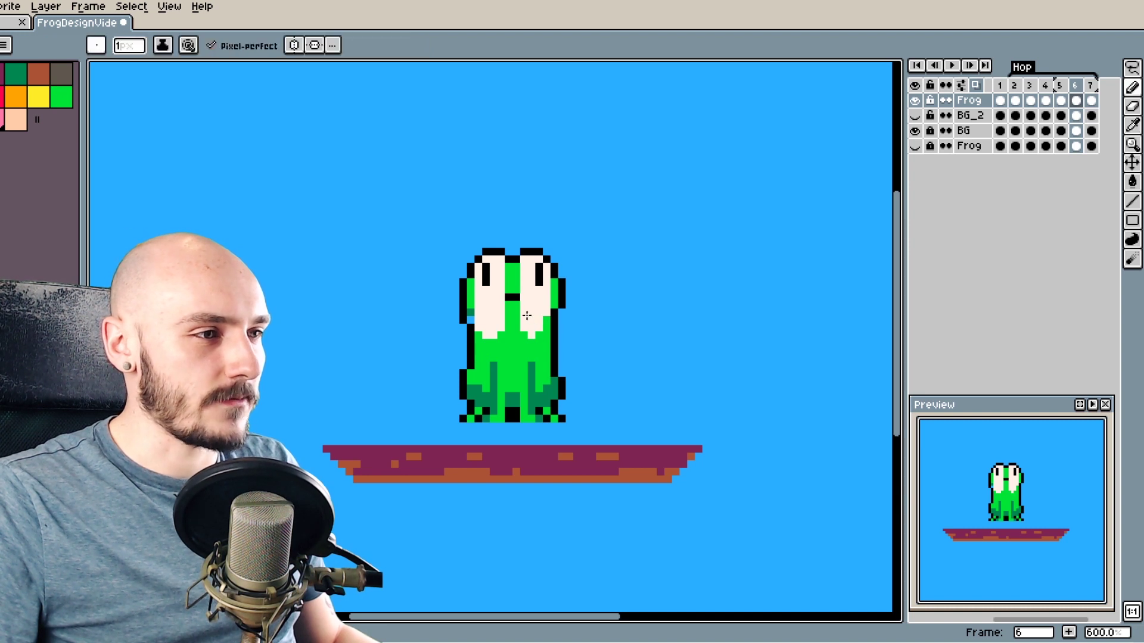
key(i)
click(479, 306)
key(b)
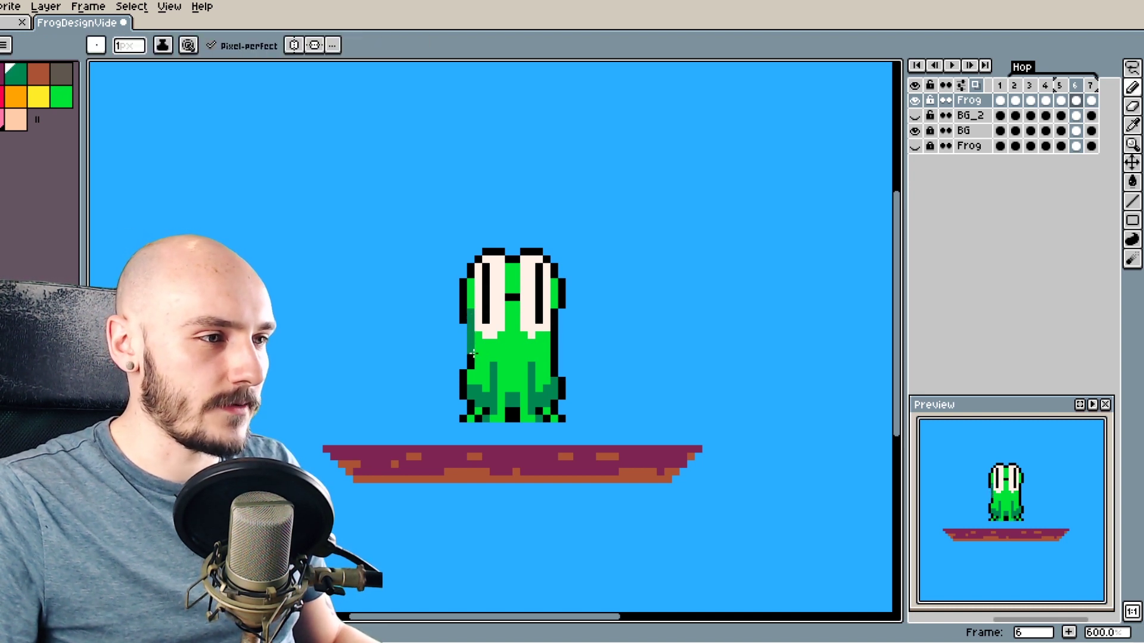
key(i)
click(530, 326)
key(b)
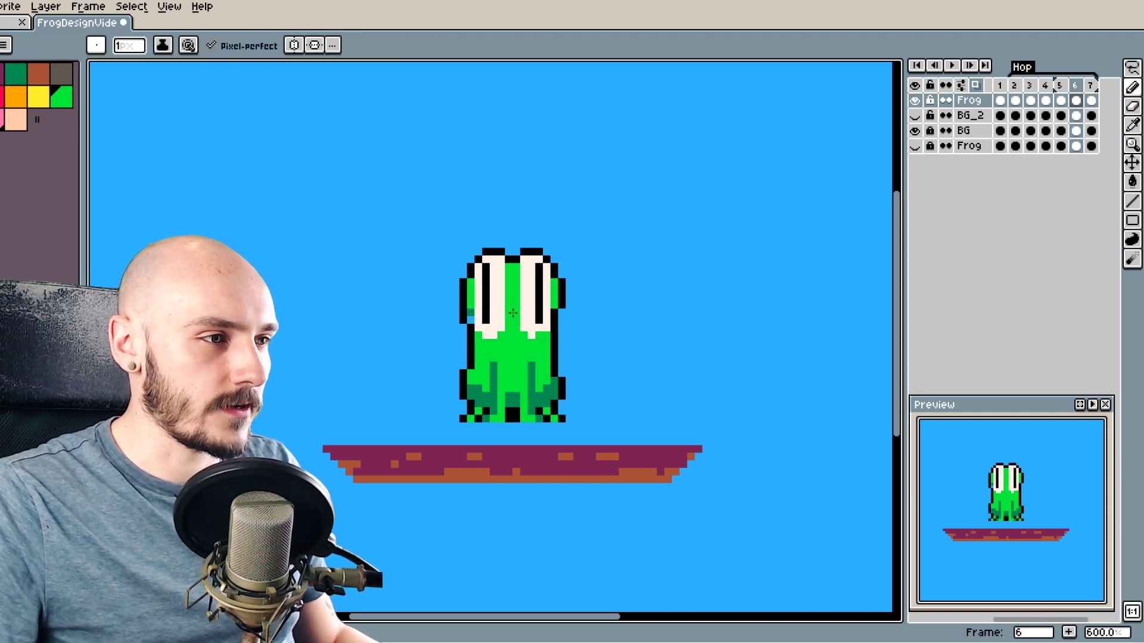
Sample frog colours, then place and undo a dark pixel above the right eye
key(i)
click(496, 307)
key(b)
key(ctrl+z)
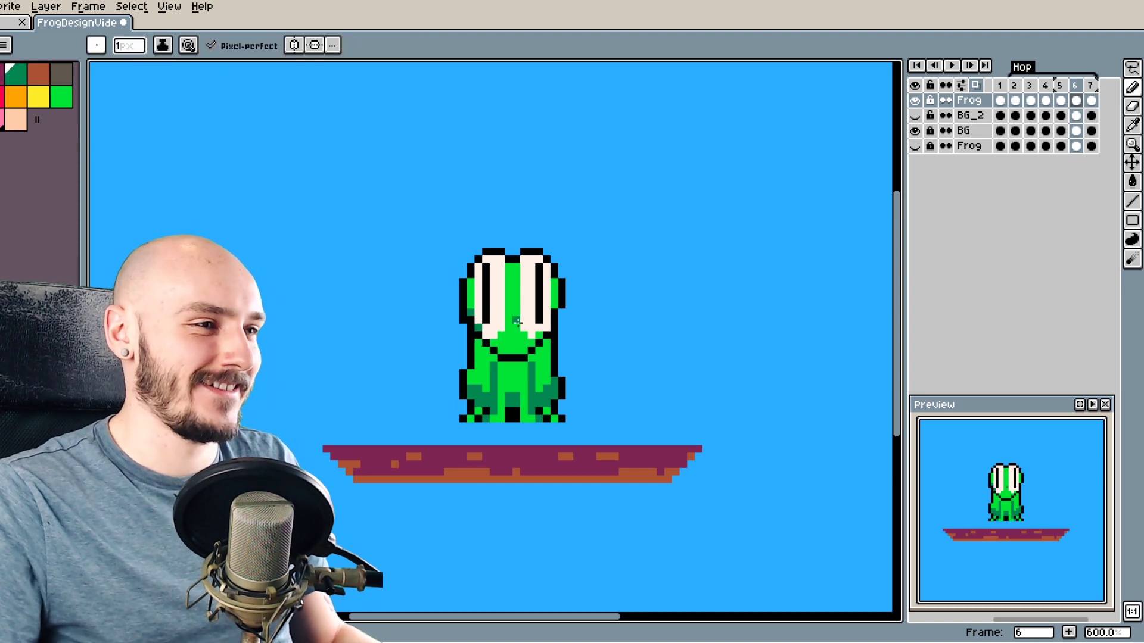
key(i)
key(b)
click(562, 230)
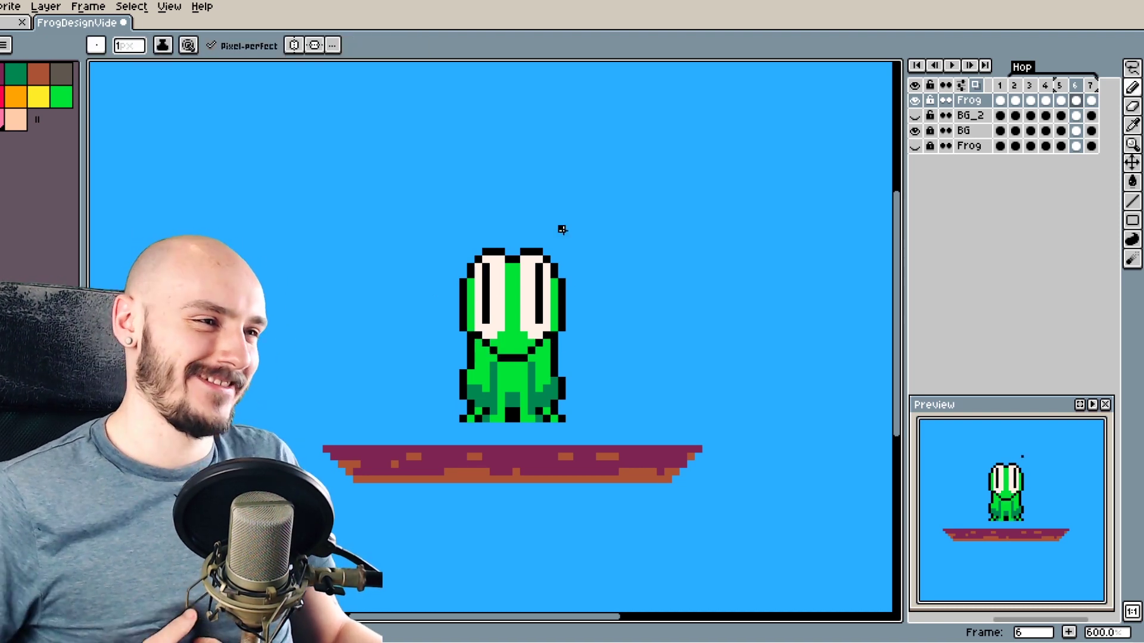
key(ctrl+z)
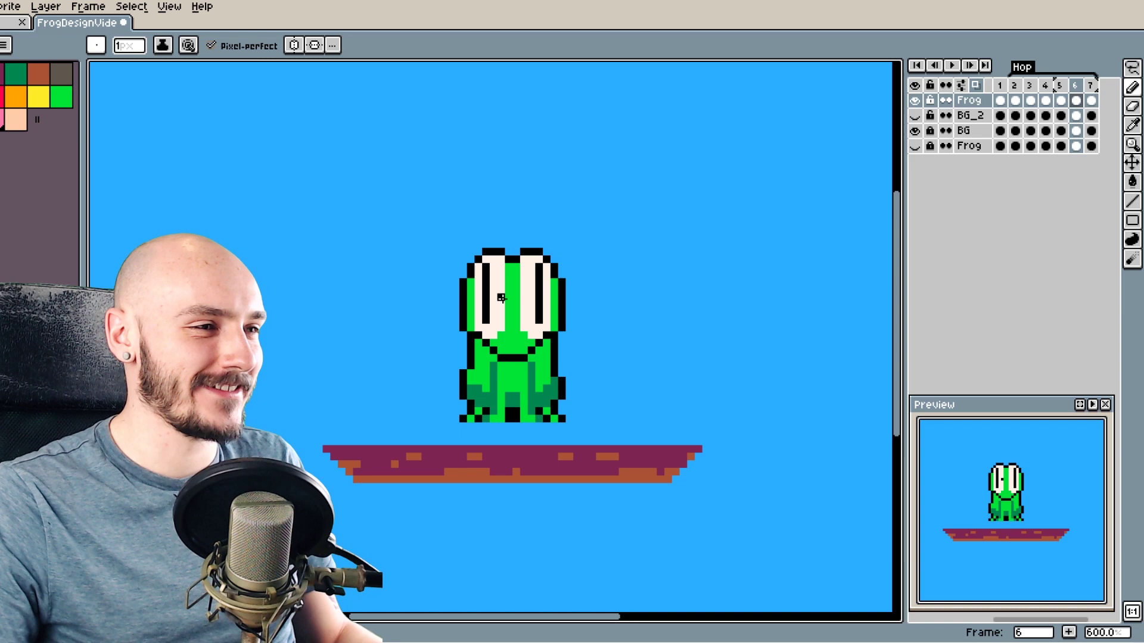
scroll(502, 298, up, 1)
scroll(524, 296, up, 1)
scroll(555, 277, up, 1)
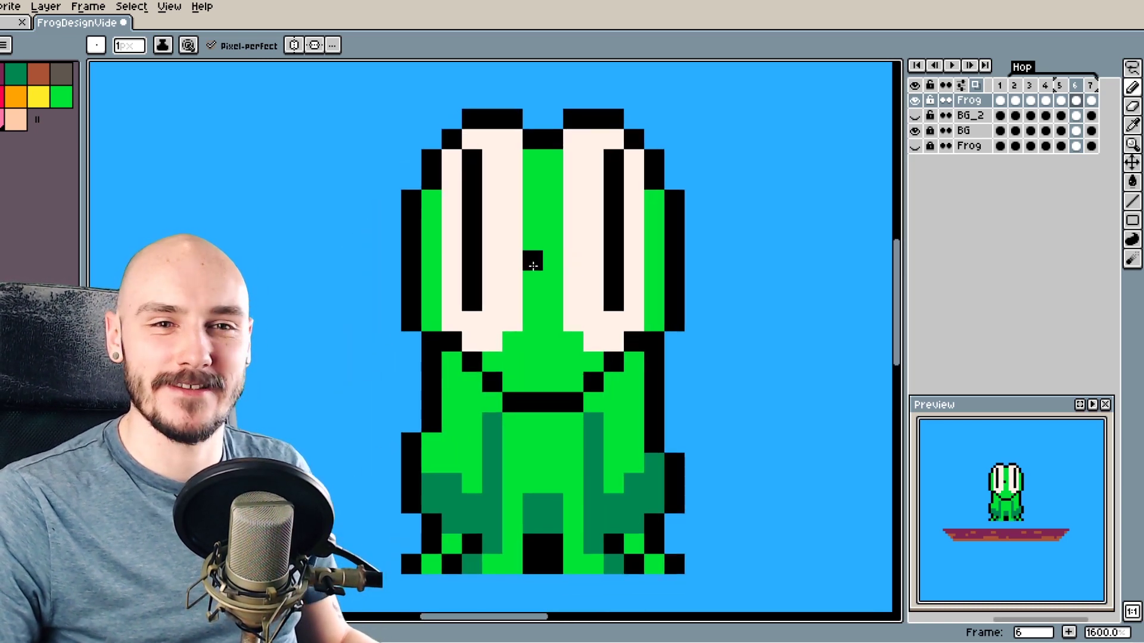
Place a black pixel beside the frog and zoom back out to the whole scene
click(831, 219)
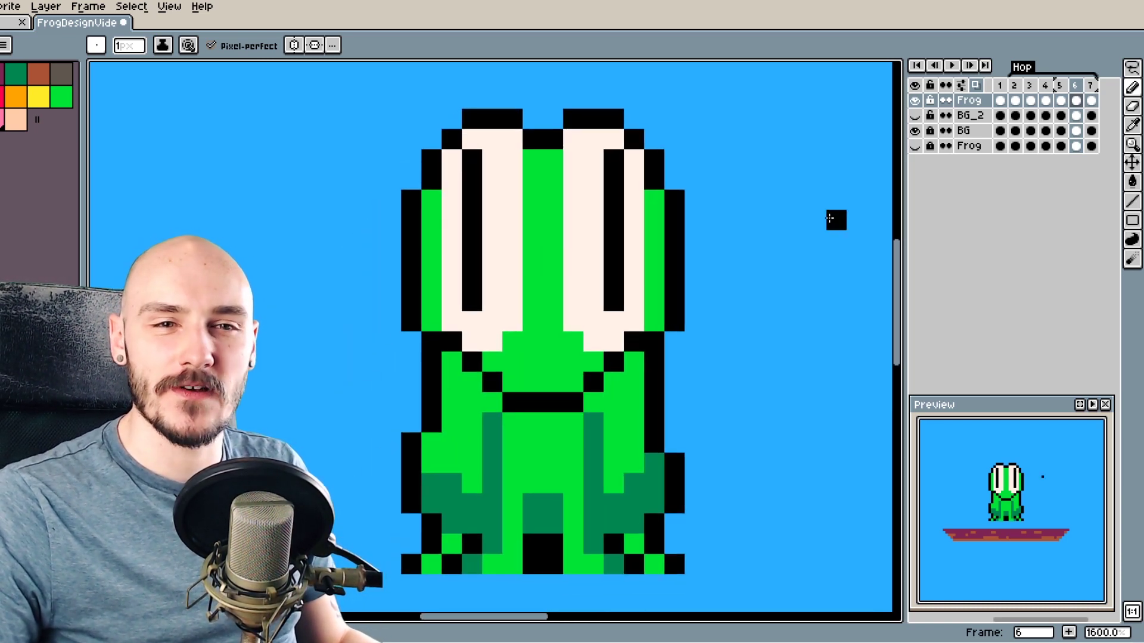
scroll(816, 220, down, 5)
drag(817, 223, 679, 289)
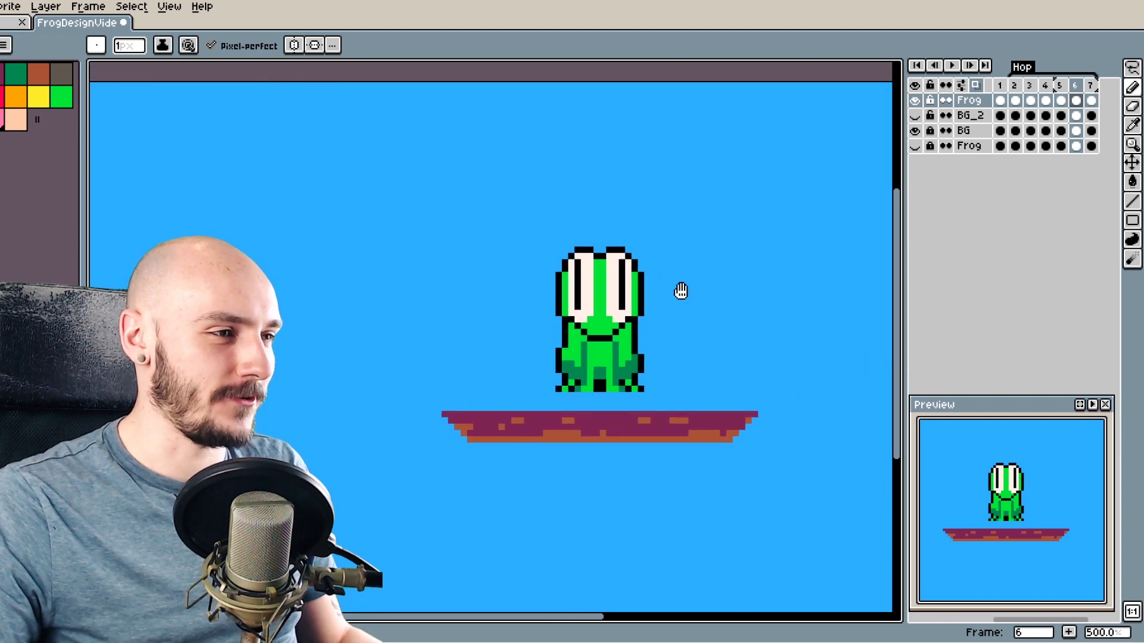
scroll(661, 306, up, 1)
key(minus)
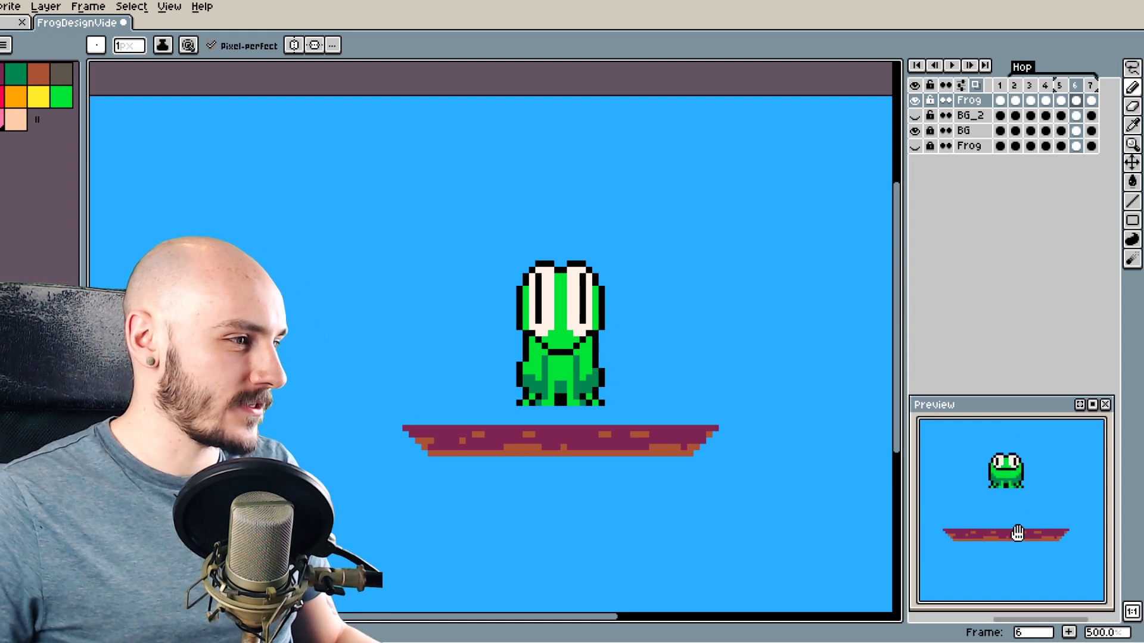
scroll(571, 322, up, 1)
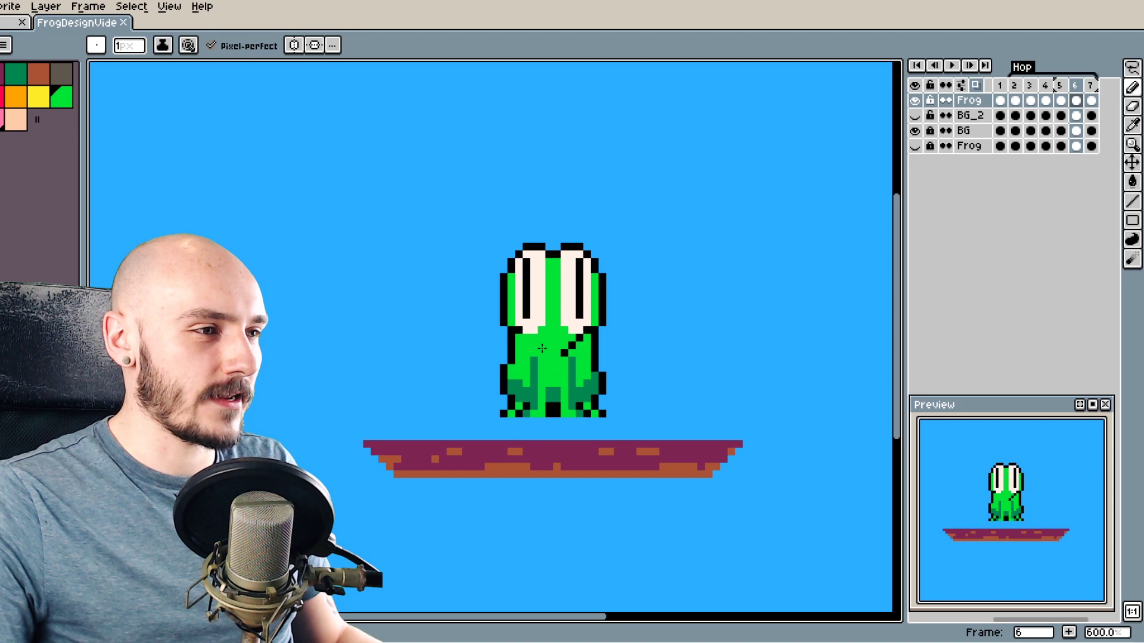
Lengthen the eyes with a black row below, then play and step through the hop frames
key(ctrl+z)
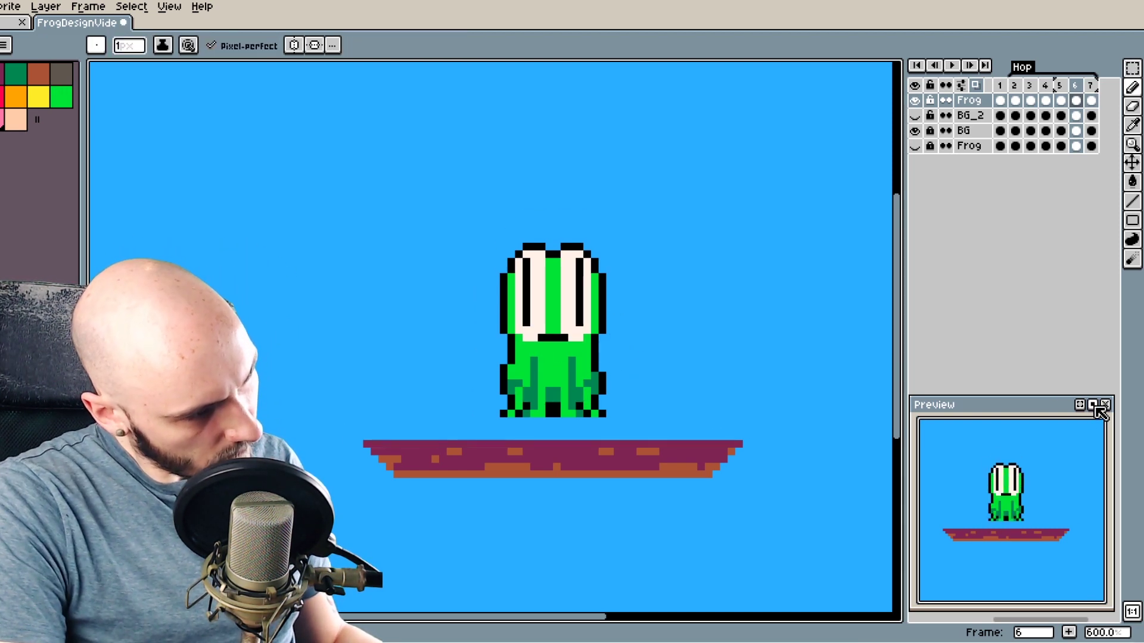
click(1096, 405)
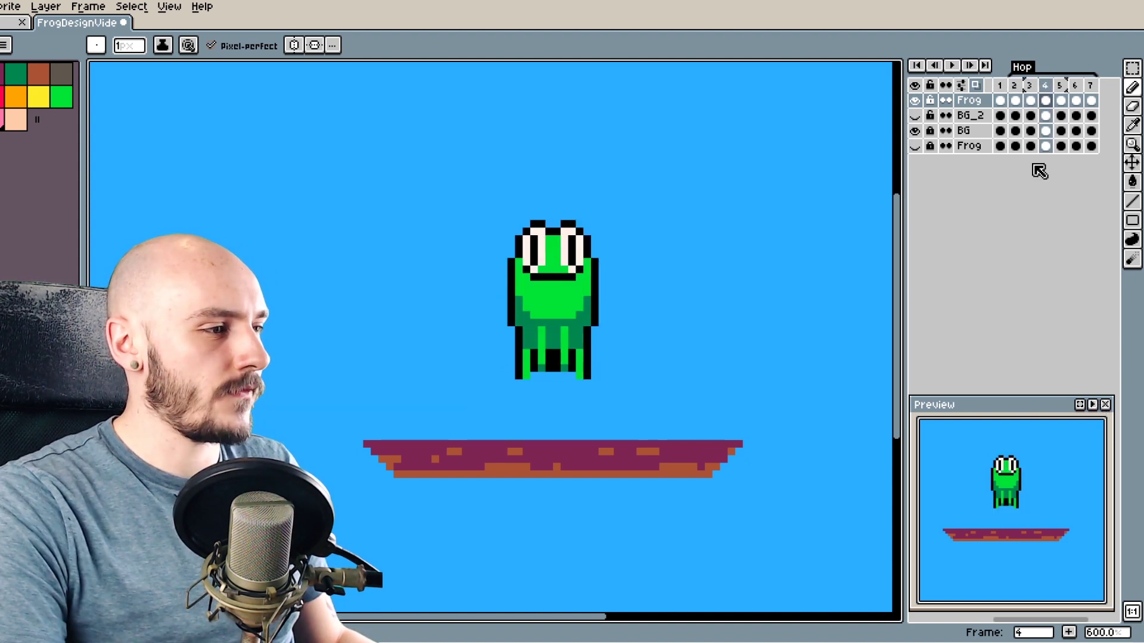
key(Right)
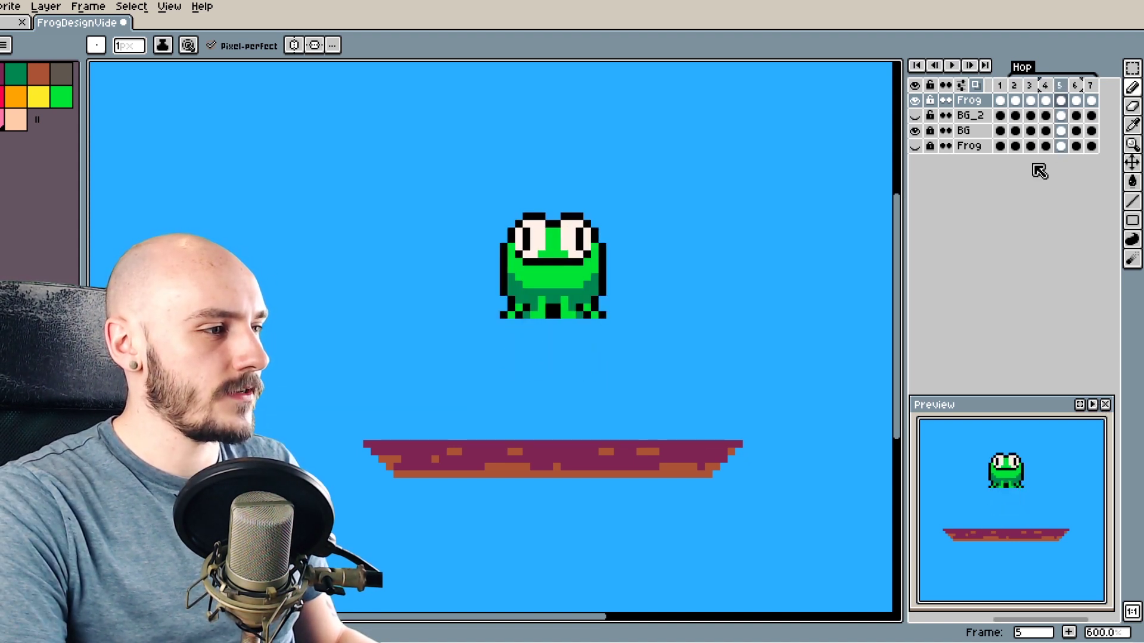
key(Right)
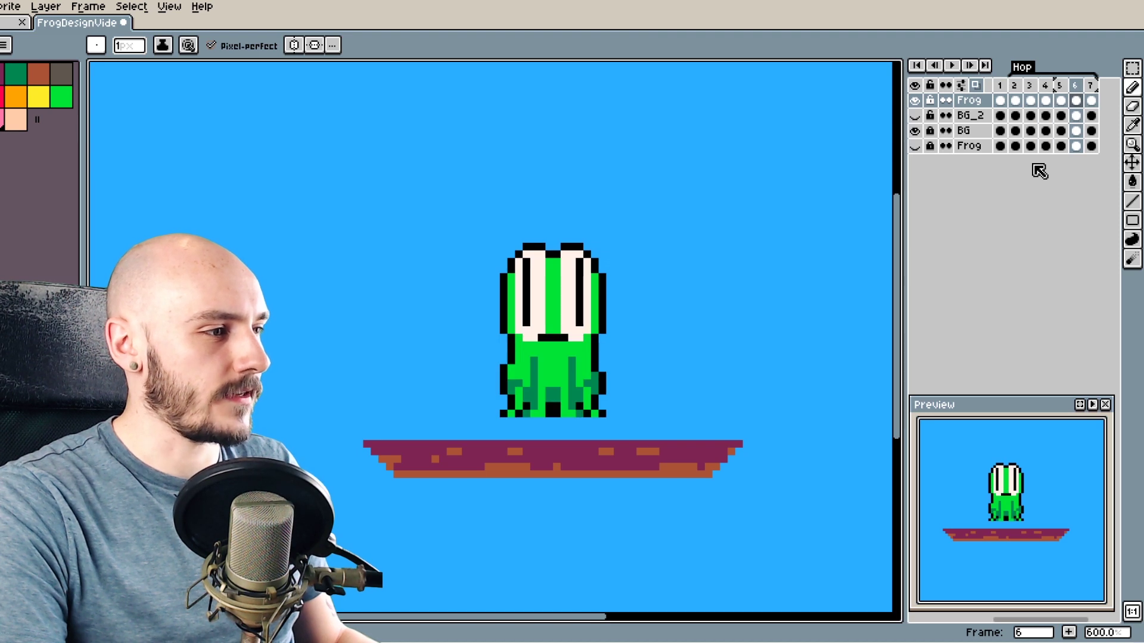
key(Right)
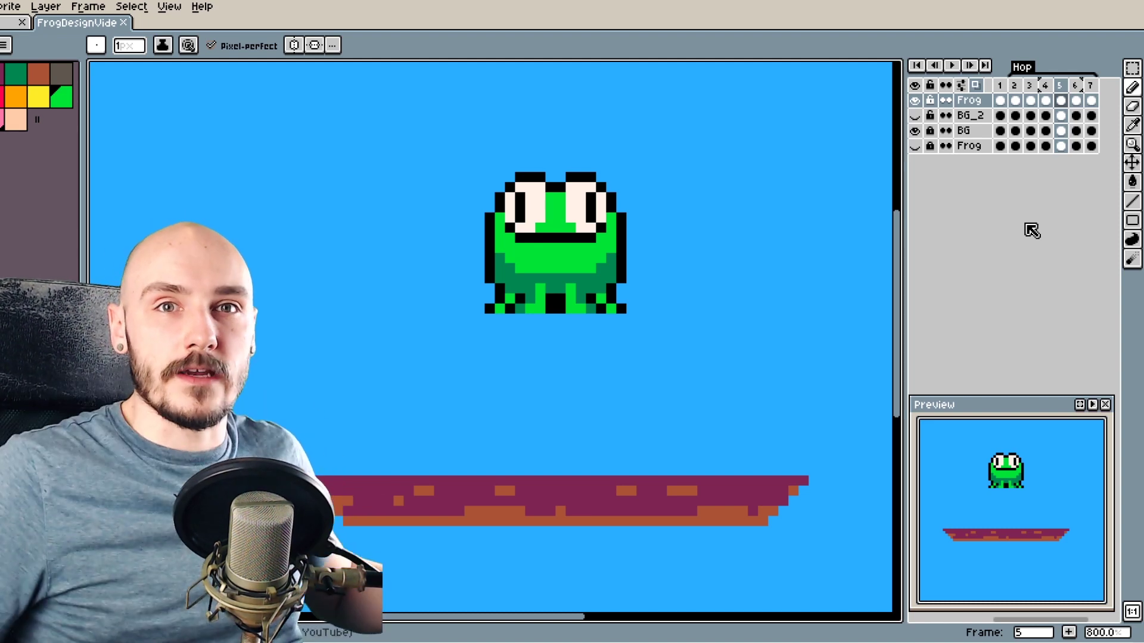
Add an eighth frame and paste frame 3's squashed frog into frame 6, lifted high
key(alt+n)
key(Left)
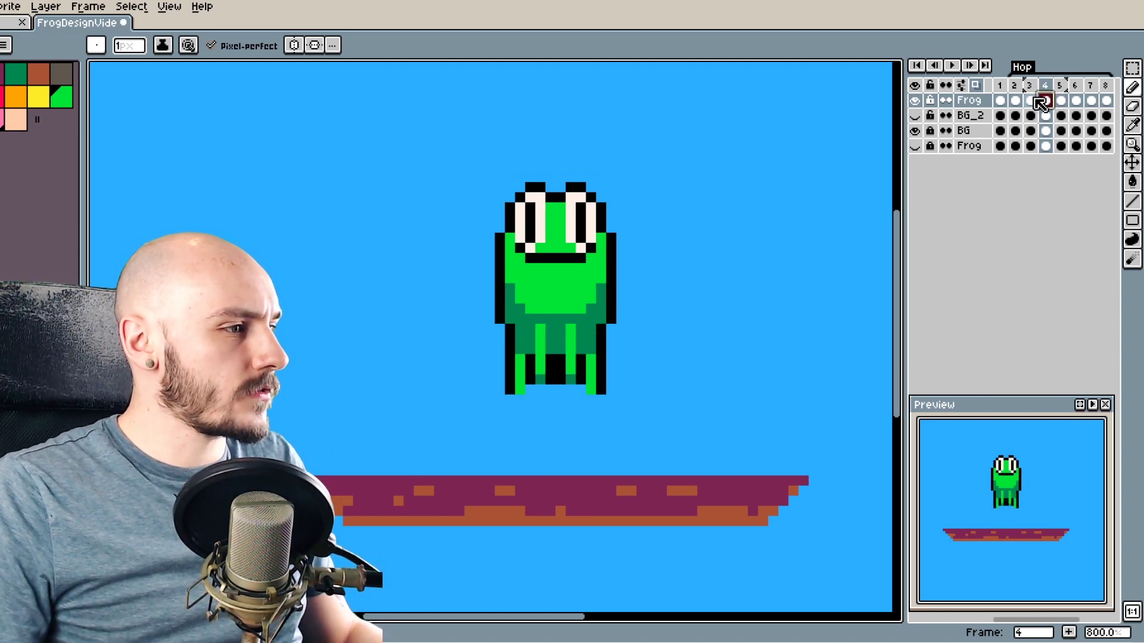
key(Left)
key(Left)
click(1075, 101)
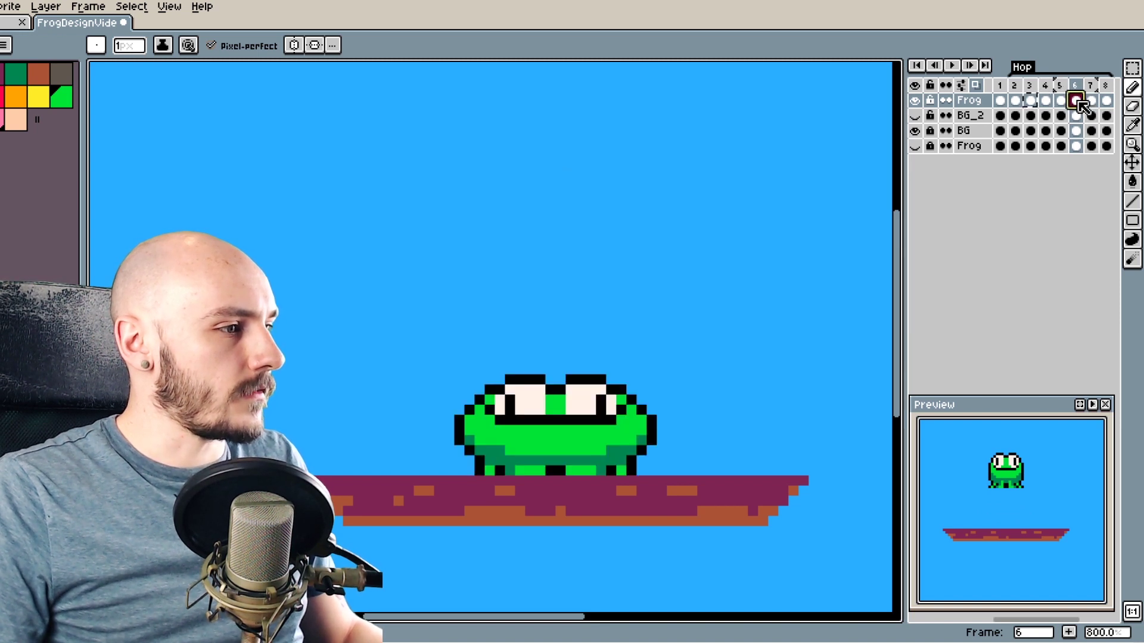
key(ctrl+v)
mouse_move(597, 415)
mouse_down()
mouse_move(608, 227)
mouse_move(617, 239)
mouse_up()
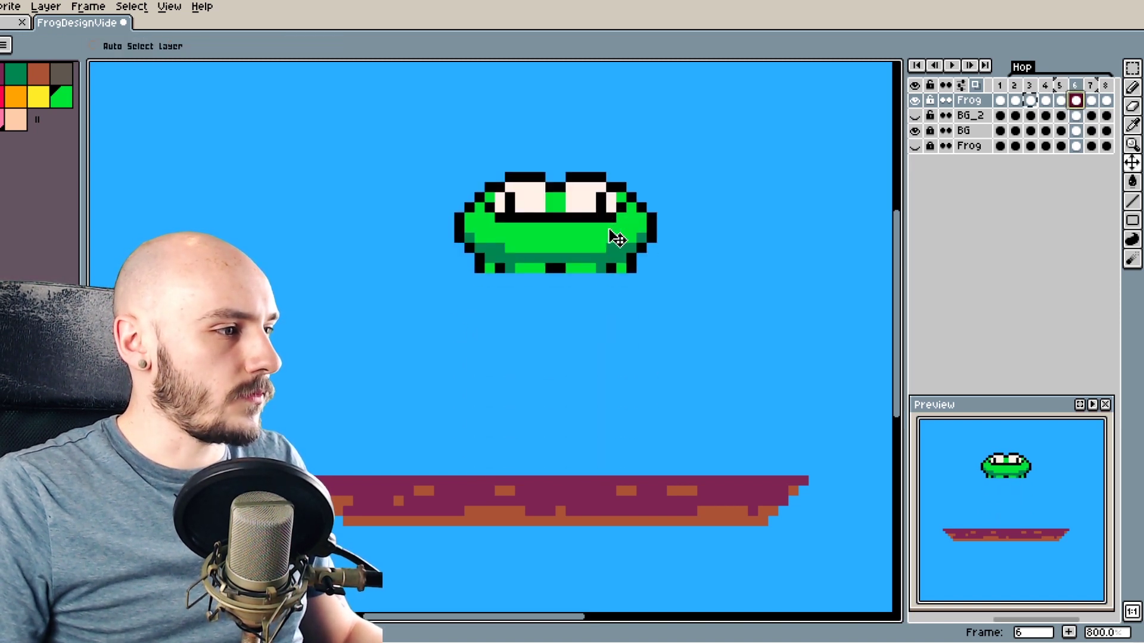
Play the hop, then review the stretched frog in frame 7 and sitting frog in frame 8
key(Return)
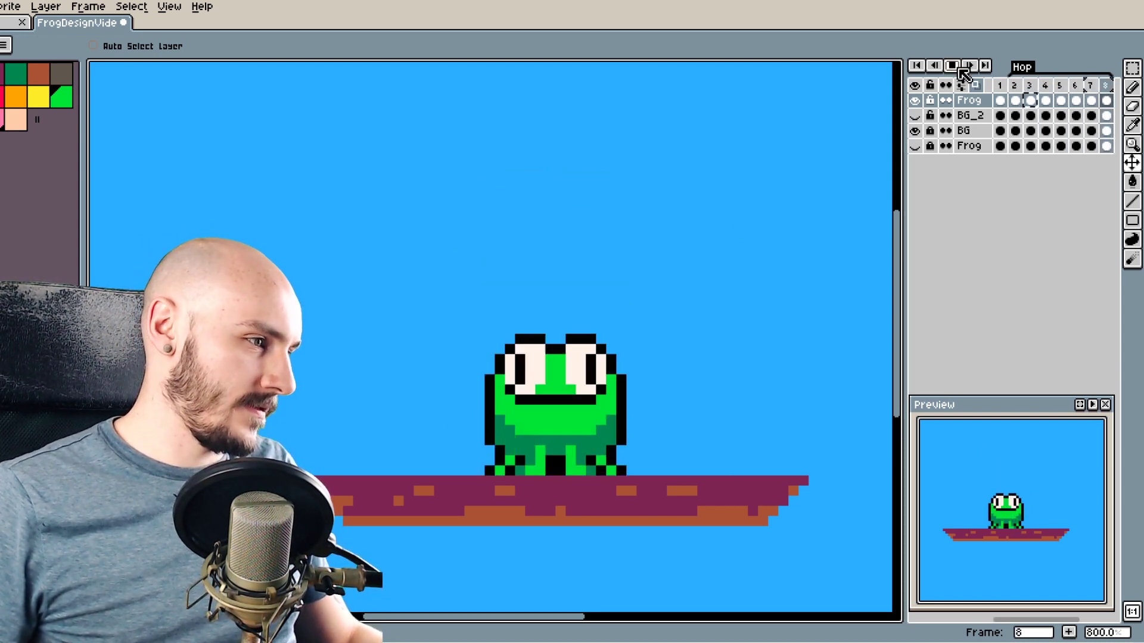
key(Return)
key(minus)
key(b)
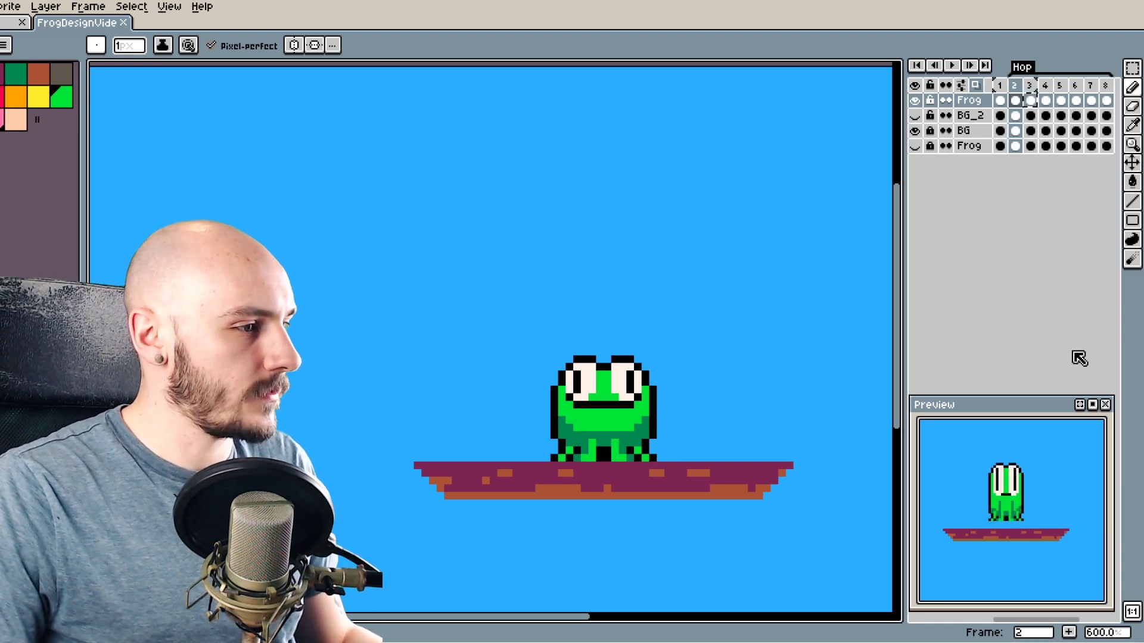
click(1105, 123)
key(plus)
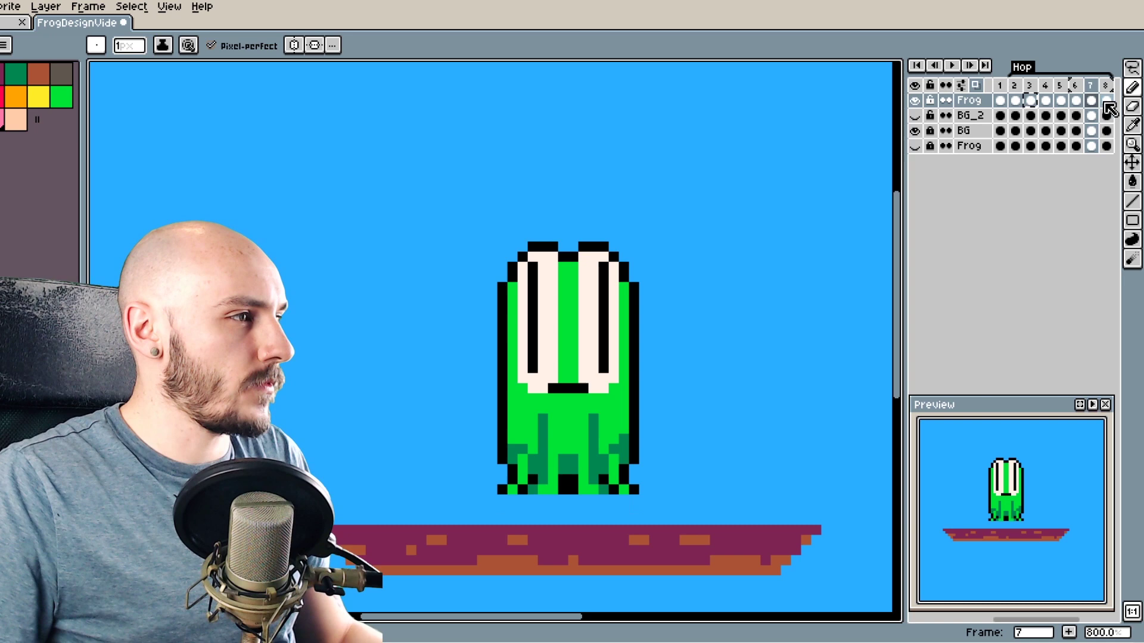
click(1105, 101)
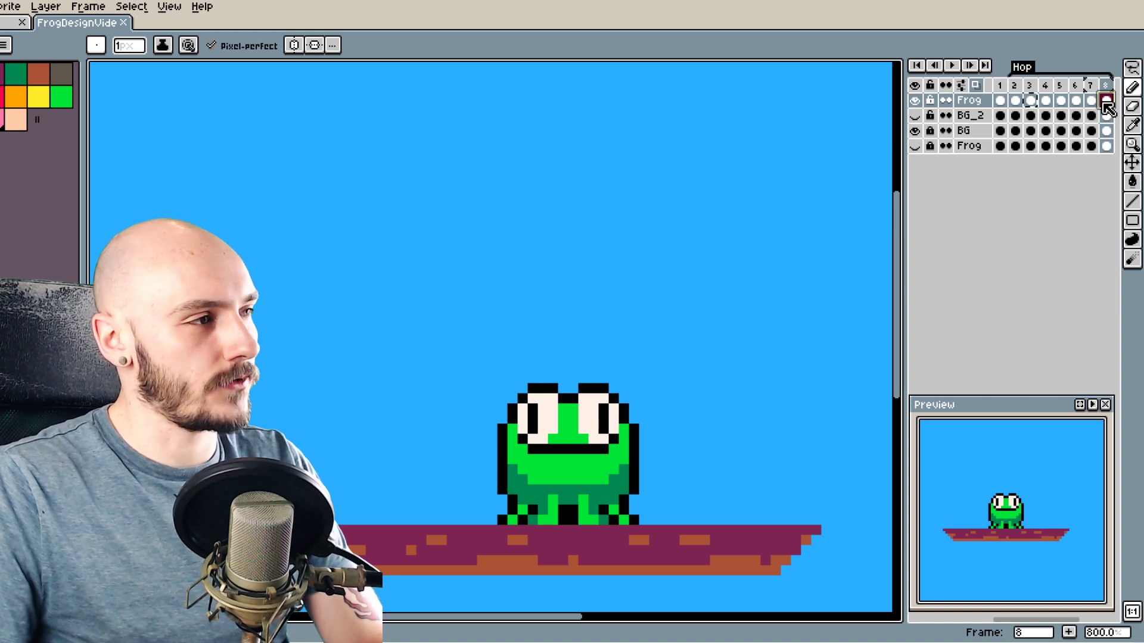
Add a ninth frame, undo the extra tenth, and play the hop from the start
key(alt+n)
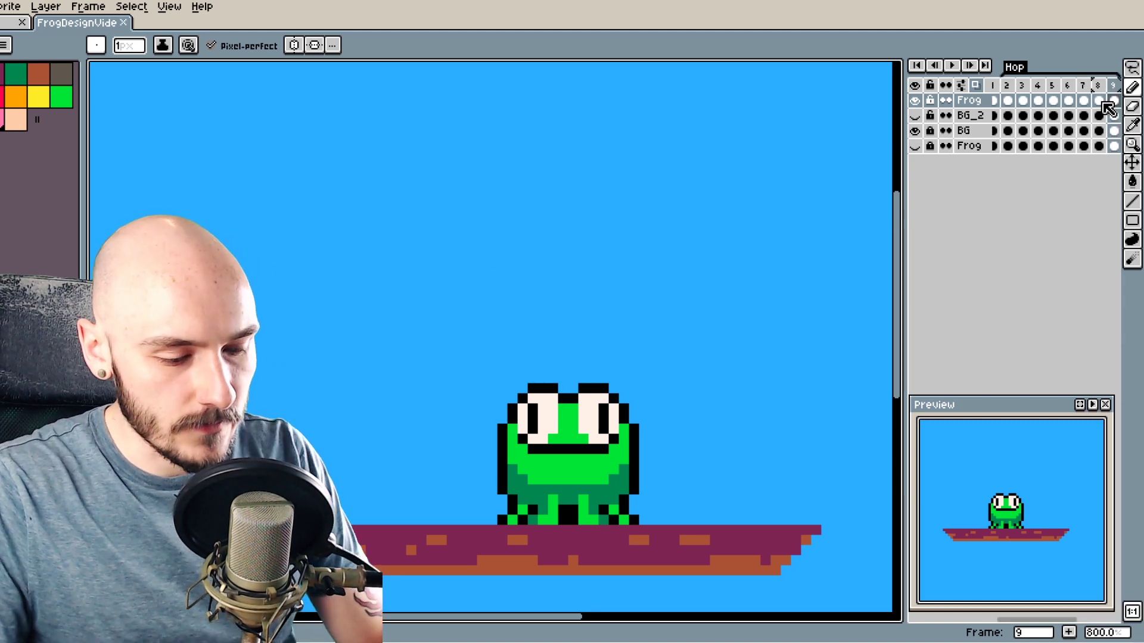
key(alt+n)
key(alt+c)
click(1041, 102)
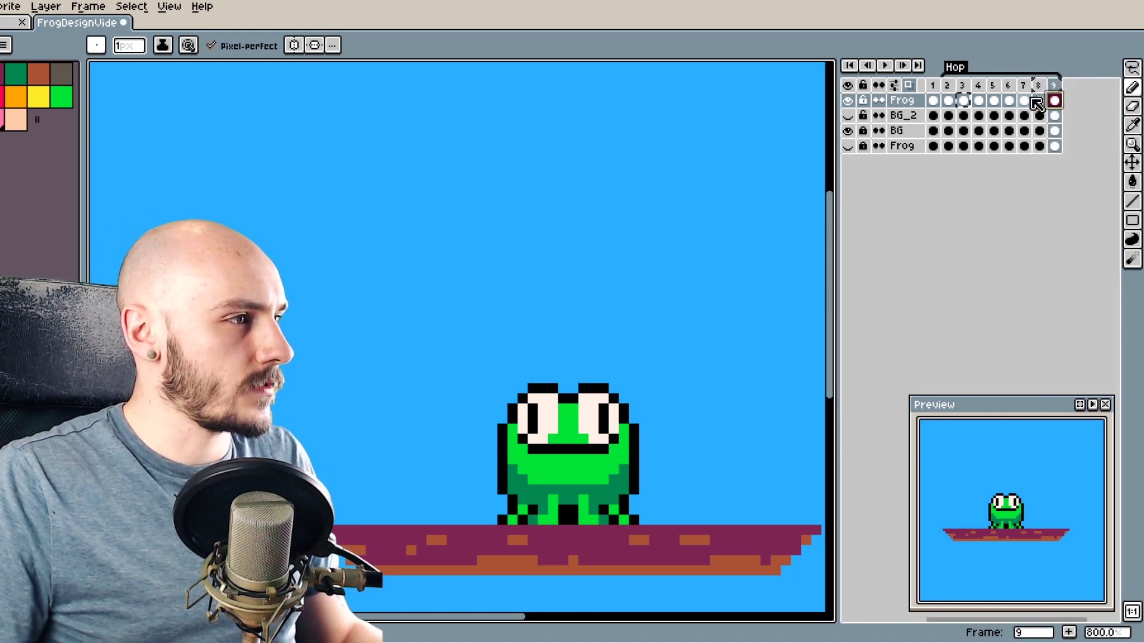
key(Left)
key(Left)
click(1039, 100)
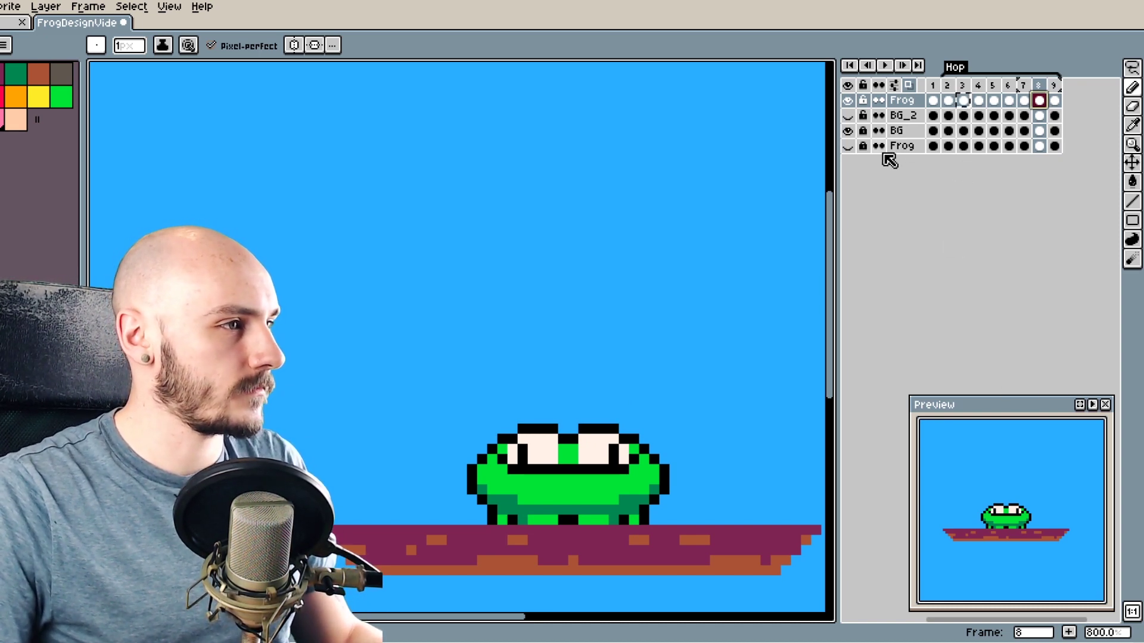
click(950, 87)
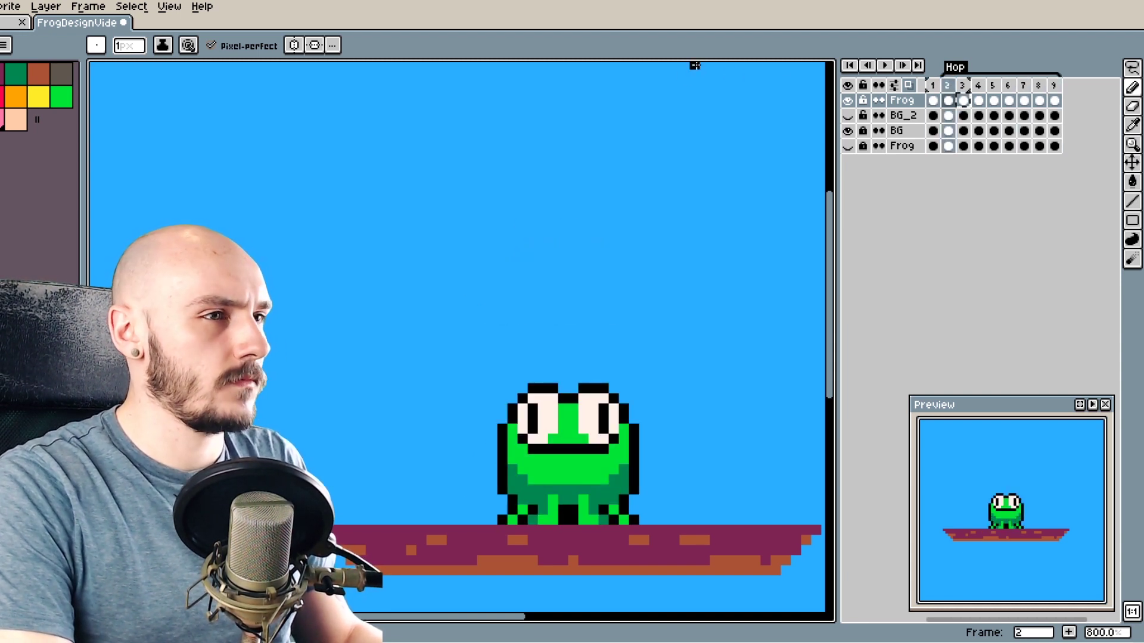
click(888, 68)
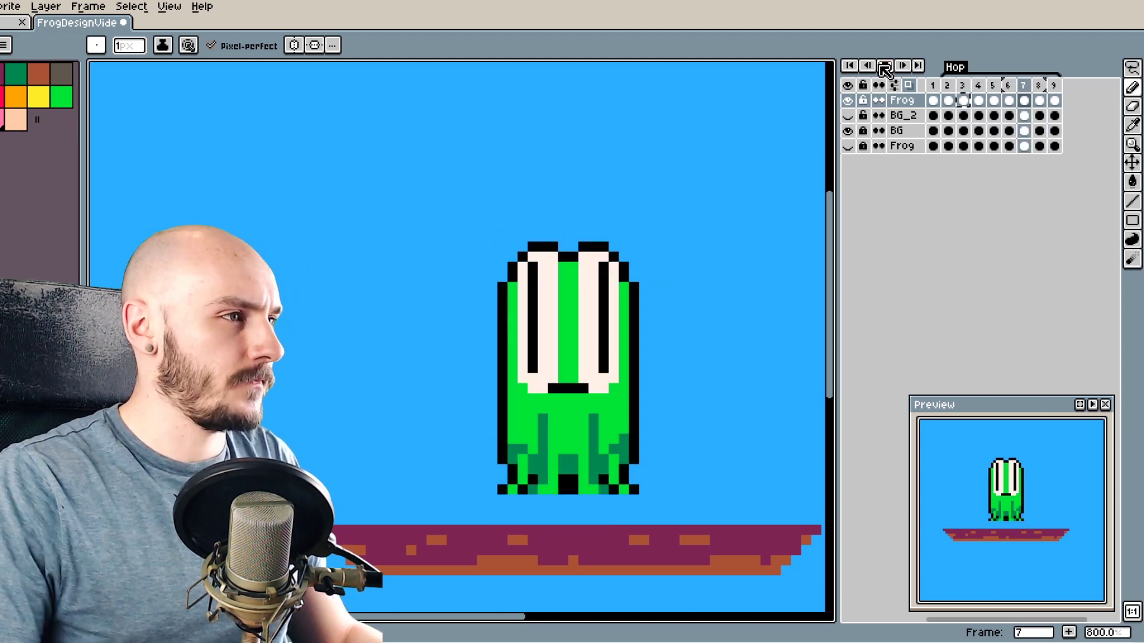
Stop playback and compare frame 8's crouched frog with frame 7's tall pose
click(884, 70)
click(1039, 86)
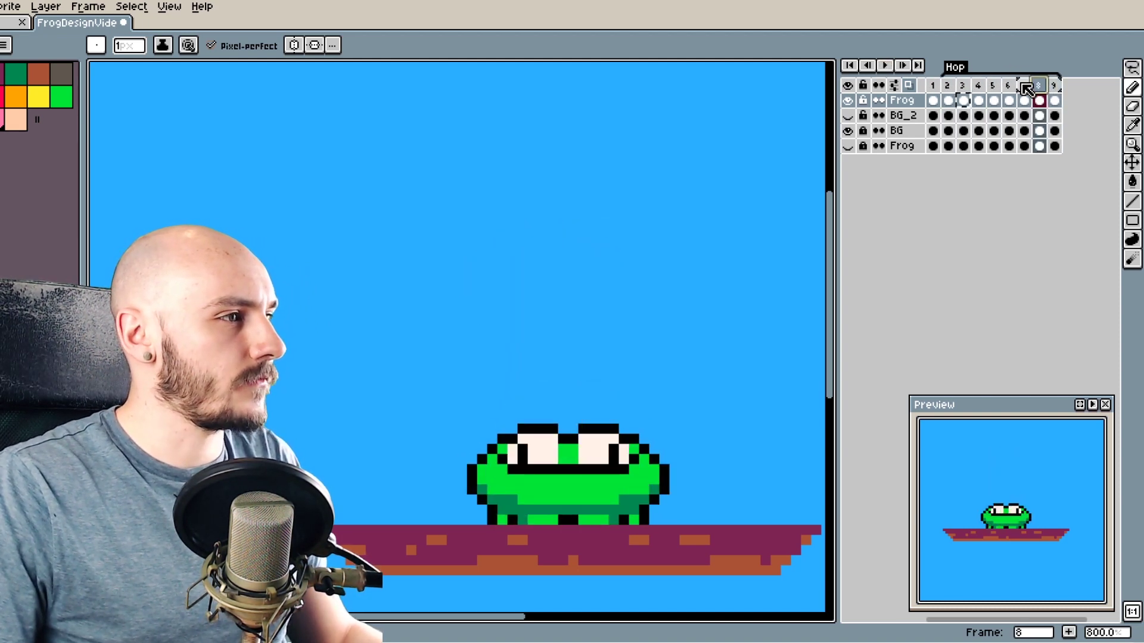
click(1023, 87)
click(1023, 86)
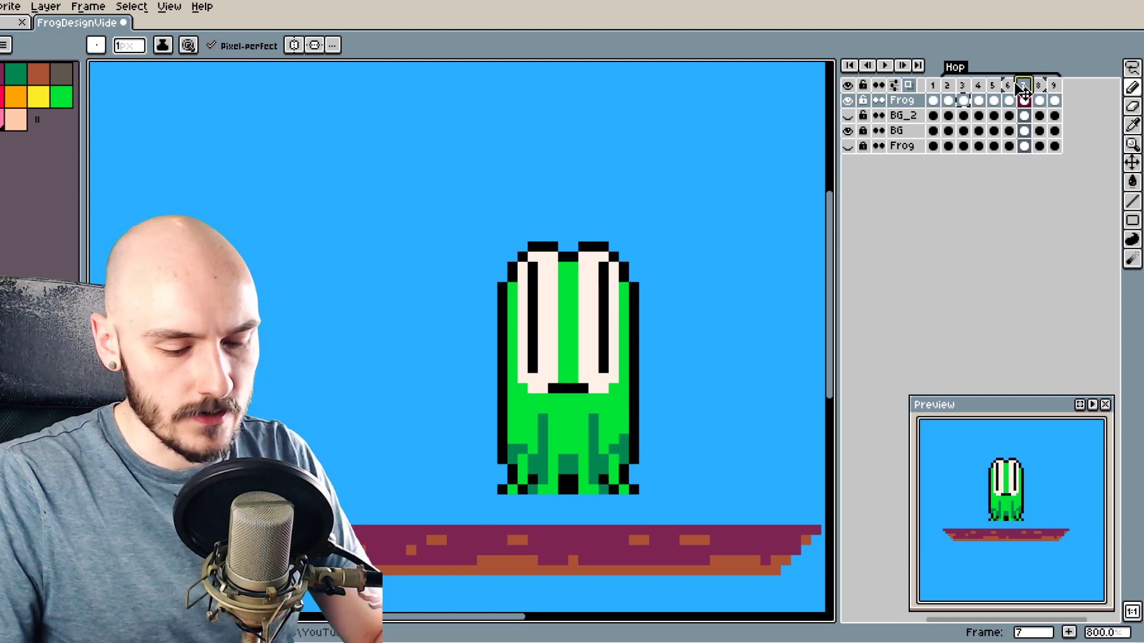
Add a tenth frame, move its frog cel into frame 8, and play the hop through
key(alt+n)
click(1068, 87)
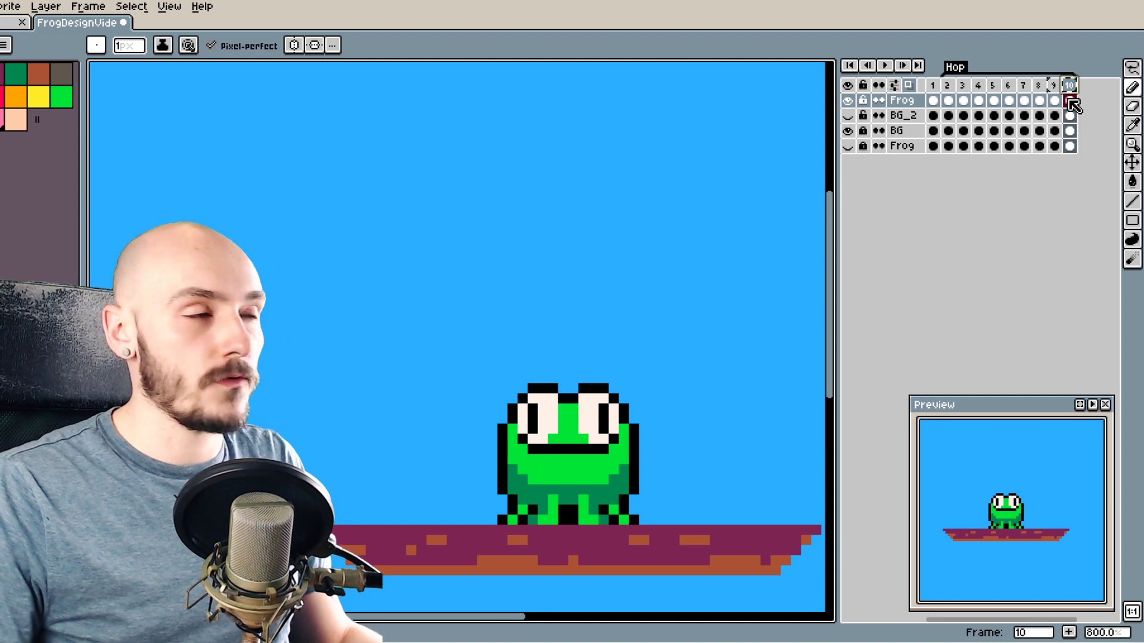
click(1070, 102)
drag(1047, 105, 1044, 105)
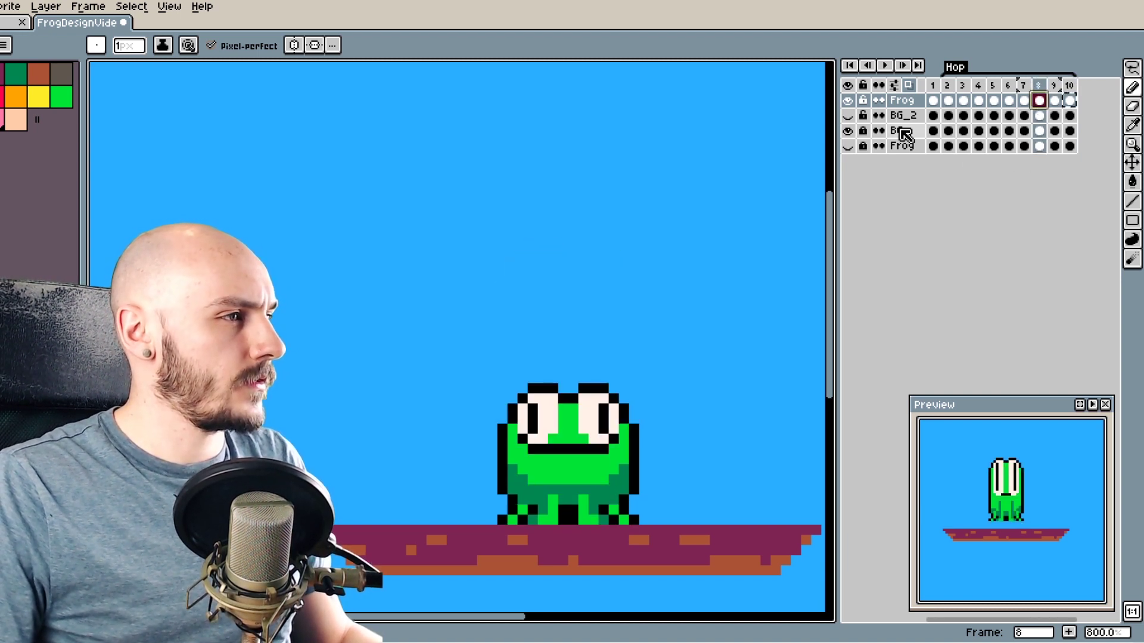
click(886, 66)
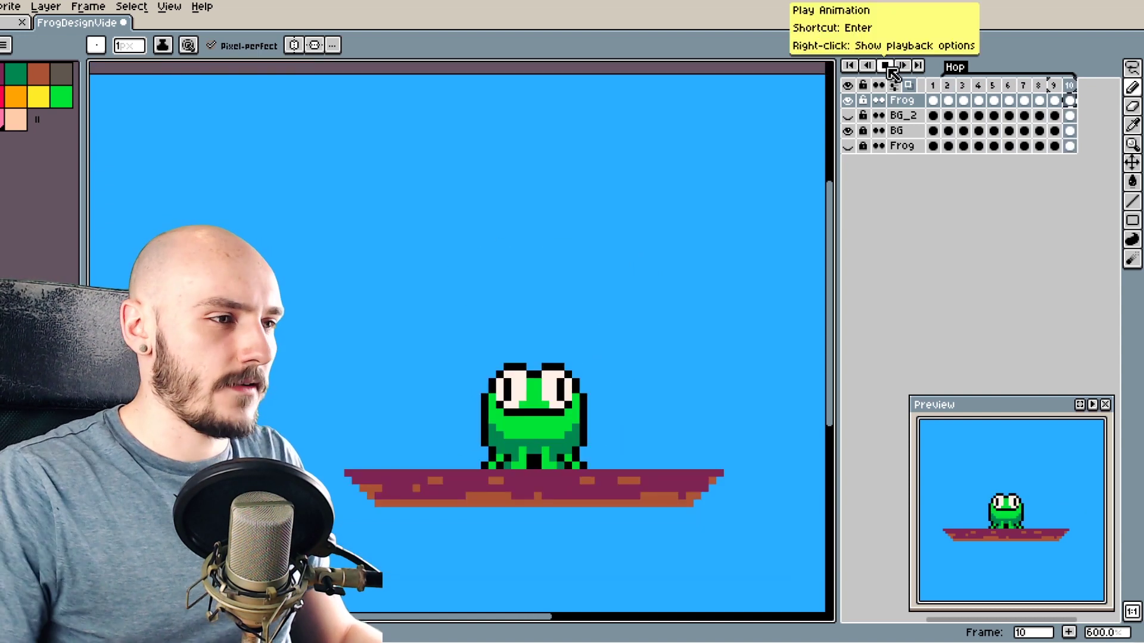
click(889, 69)
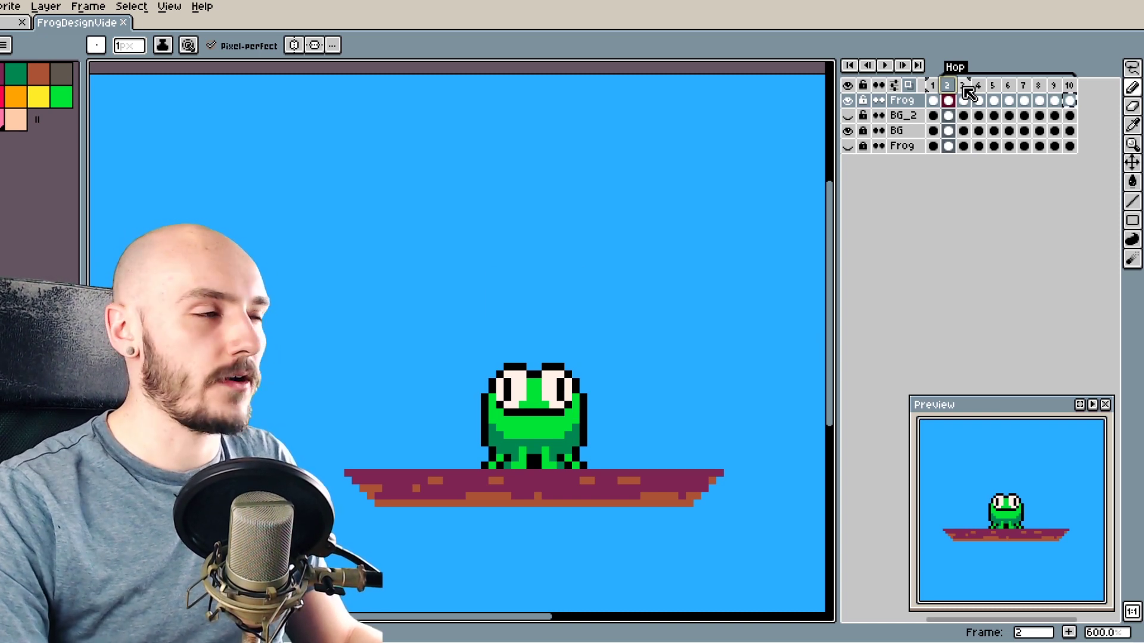
Set frame 3's duration to 200 ms in Frame Properties and play the retimed hop
right_click(963, 87)
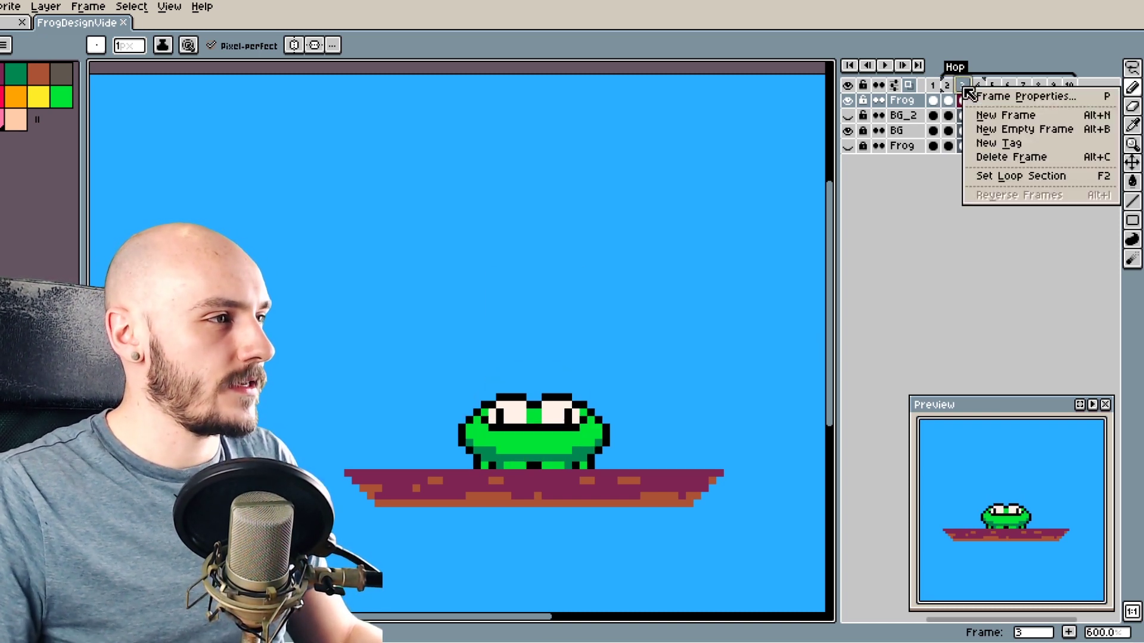
click(1003, 98)
drag(520, 320, 537, 305)
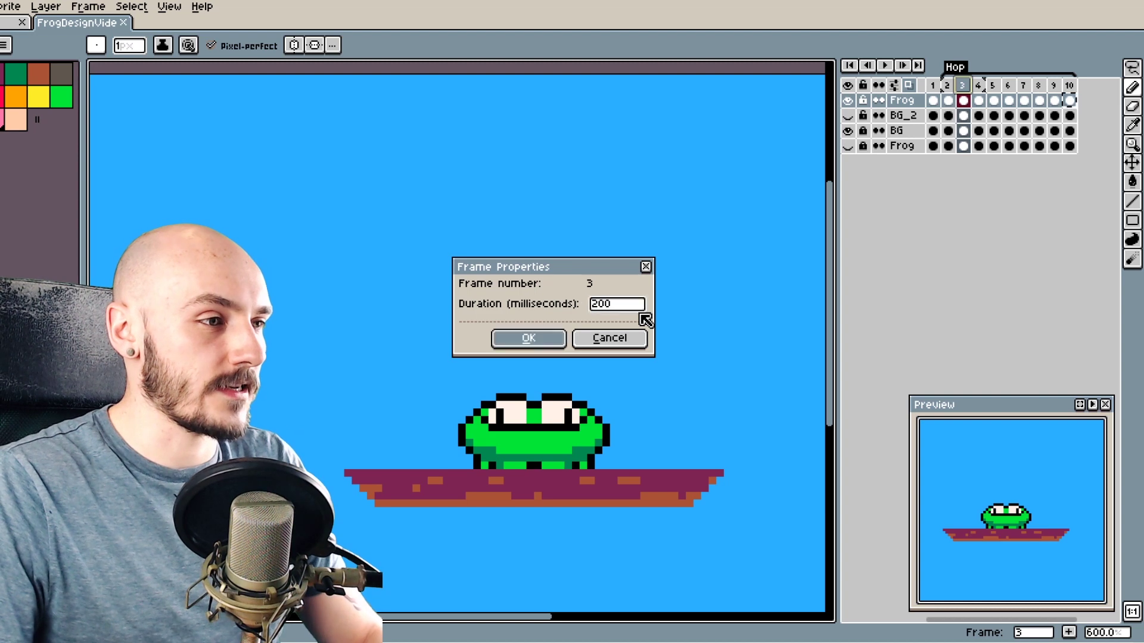
key(Return)
click(948, 86)
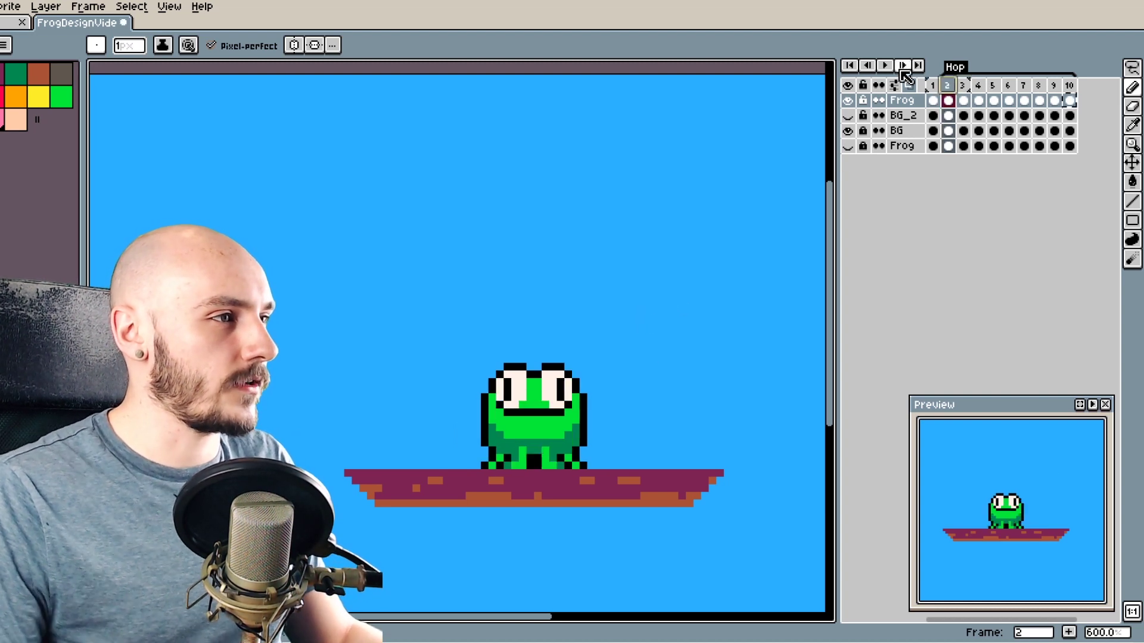
click(884, 67)
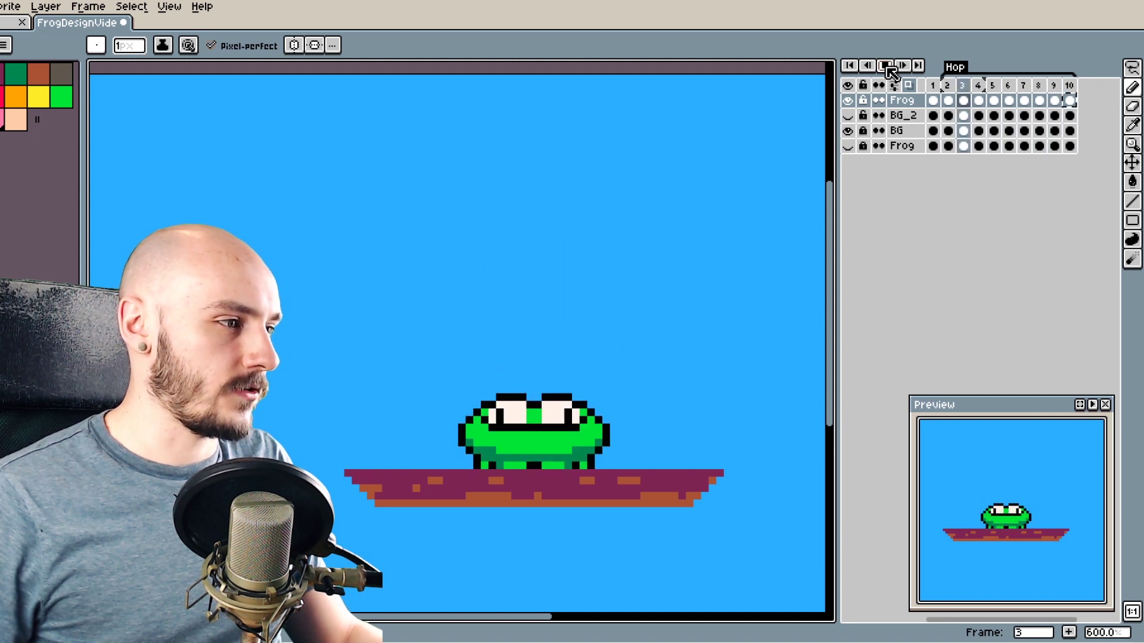
click(981, 95)
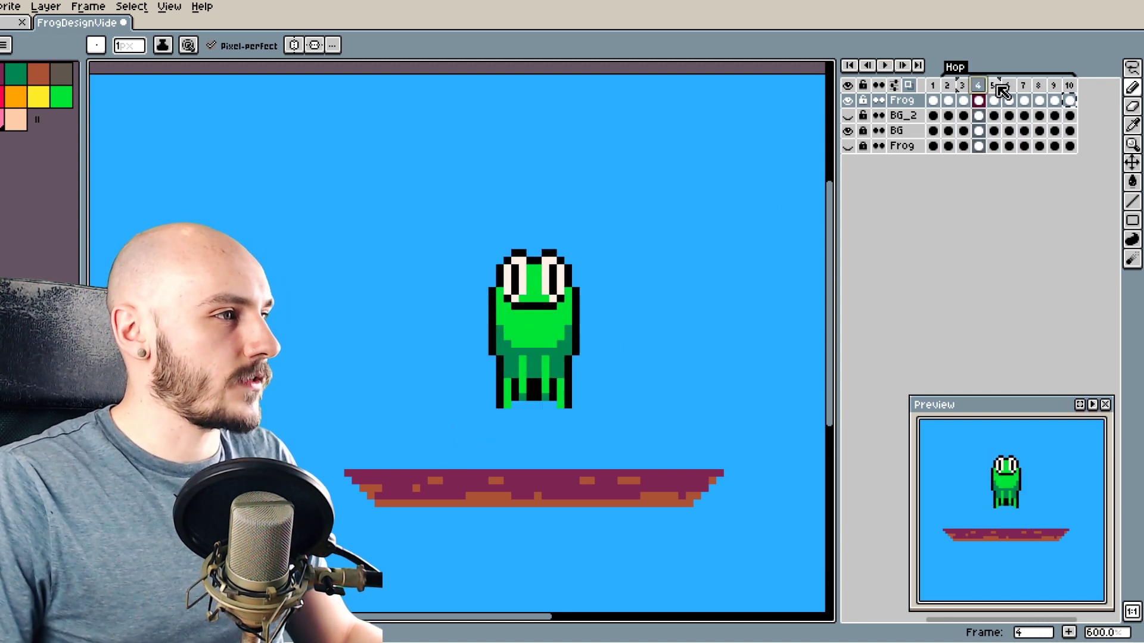
Change mid-air frame 6's duration and replay the hop from frame 2
click(995, 87)
double_click(1013, 86)
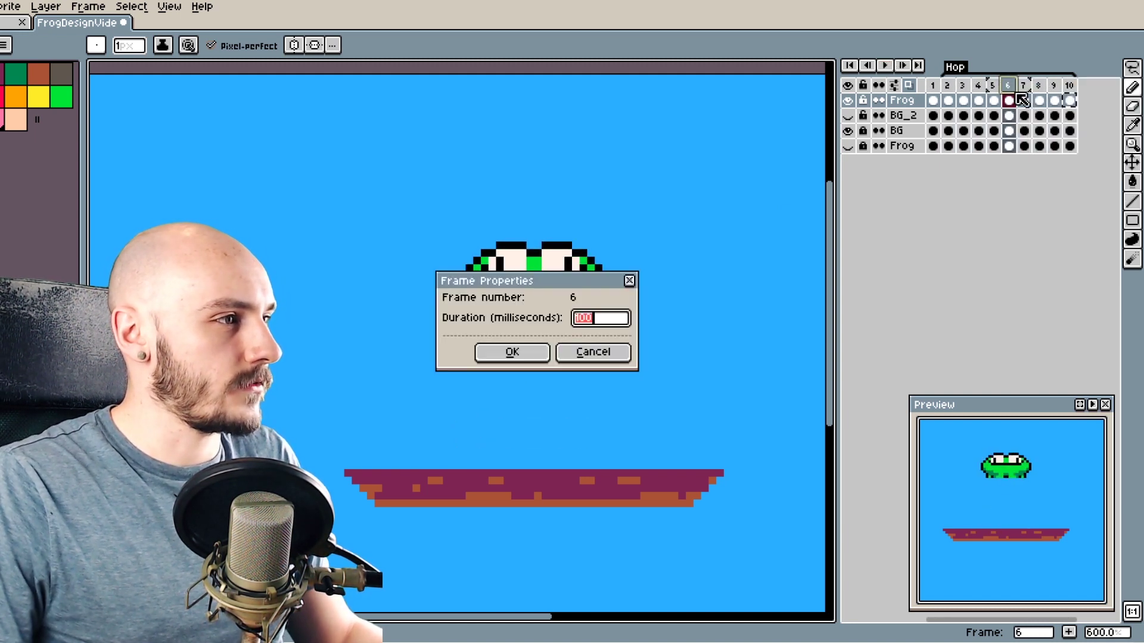
key(Return)
click(849, 65)
click(902, 65)
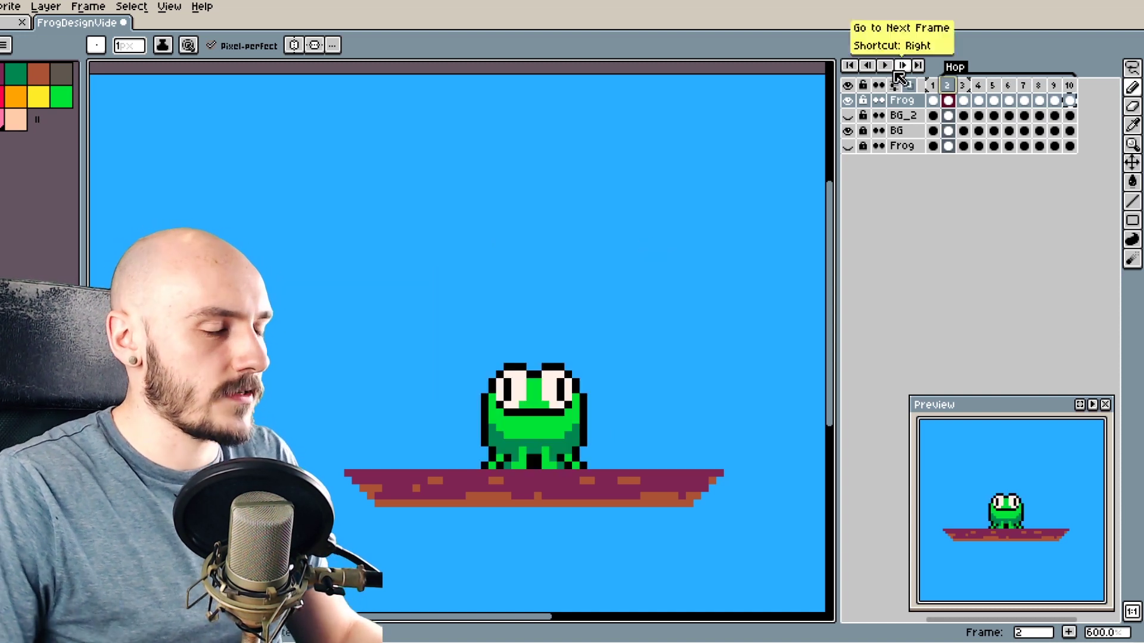
click(885, 65)
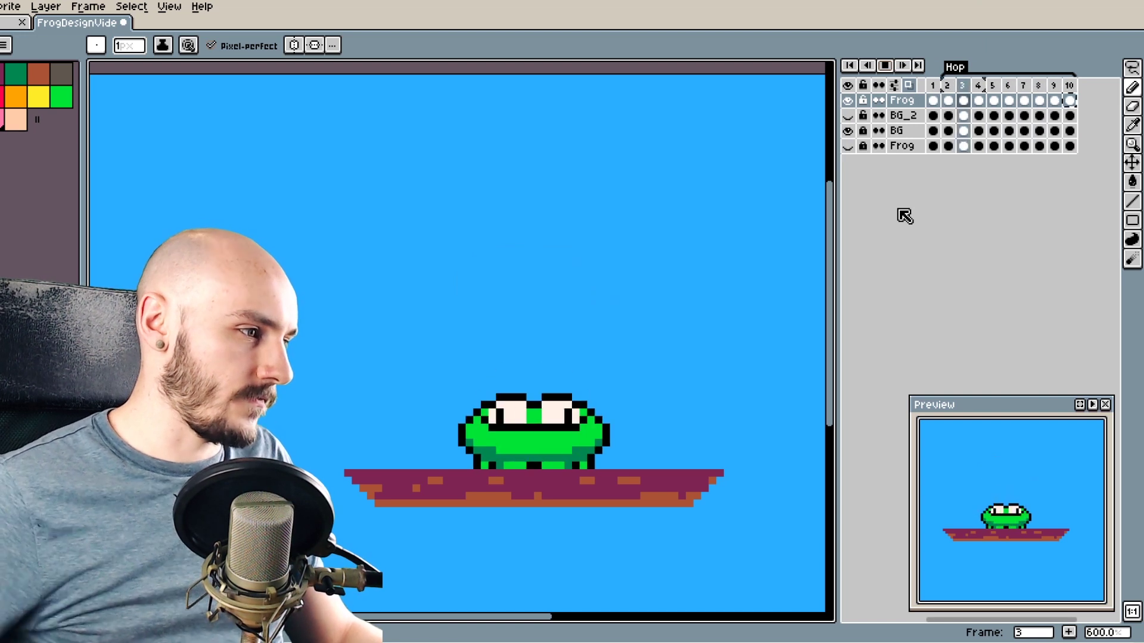
Add an eleventh frame, drag the sitting-frog cel into frame 7, and play from frame 2
key(Return)
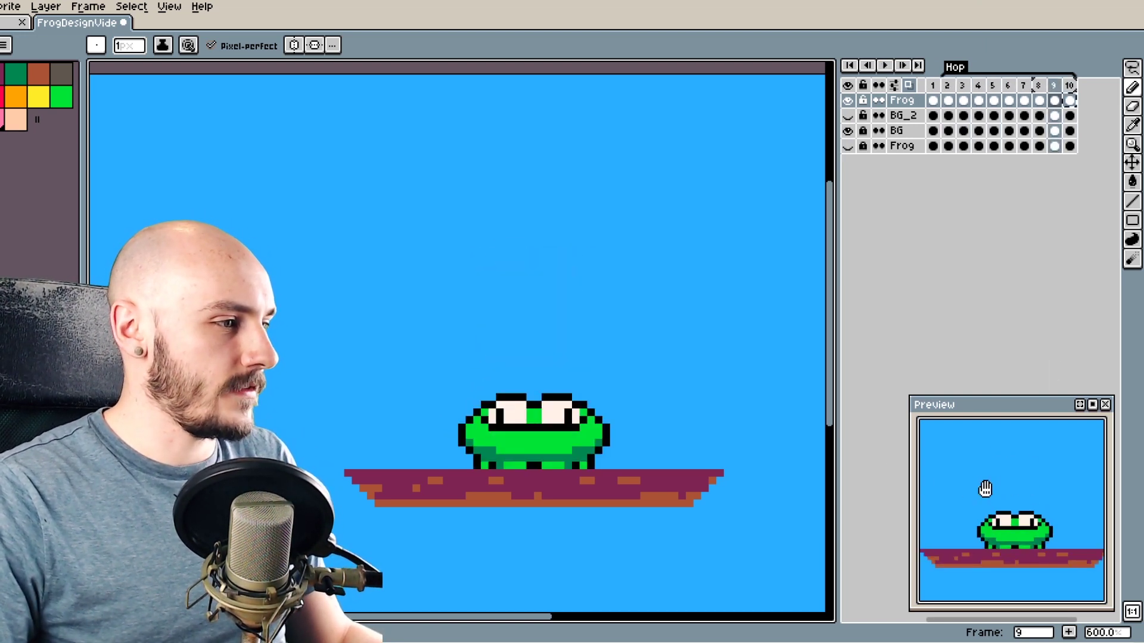
scroll(1013, 503, down, 1)
scroll(1021, 497, down, 3)
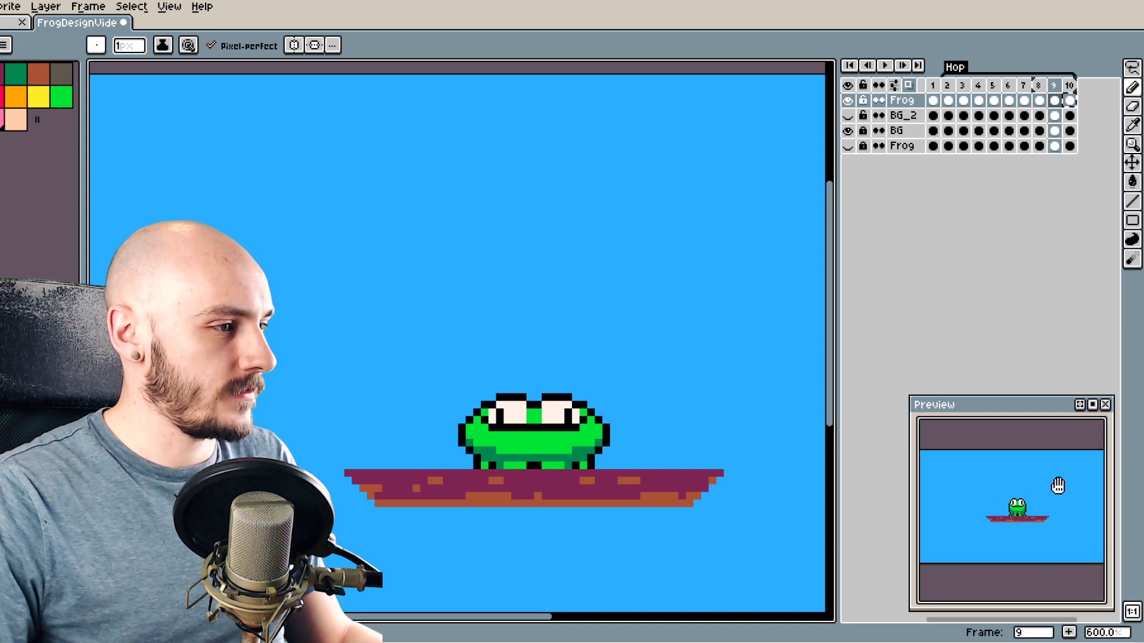
click(1008, 87)
key(alt+n)
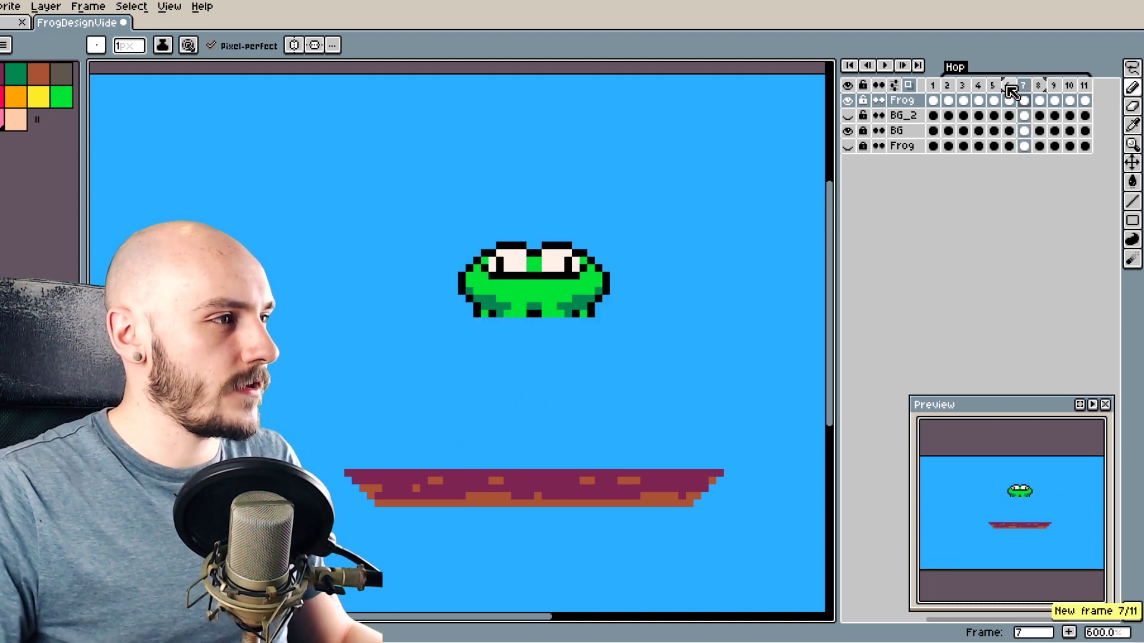
click(1001, 100)
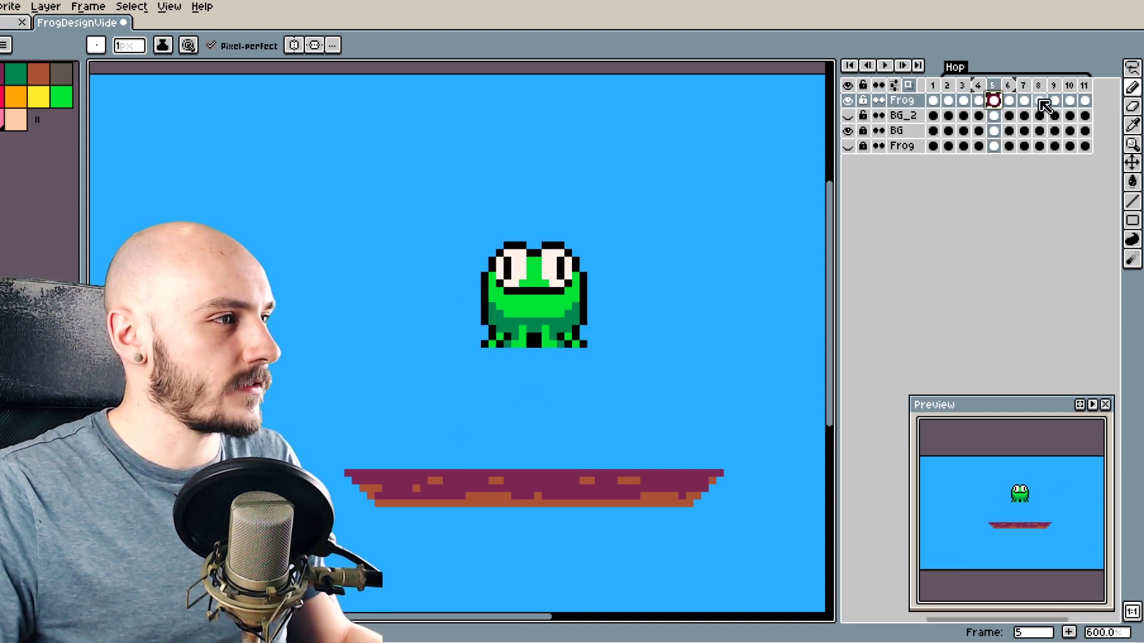
click(1026, 100)
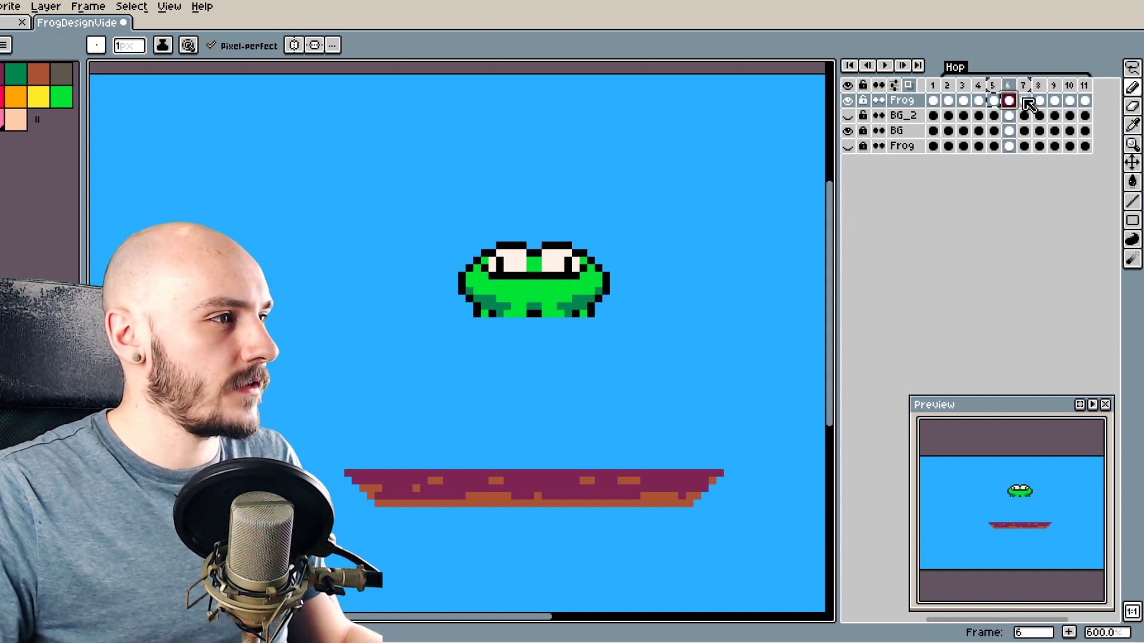
drag(1008, 100, 1024, 101)
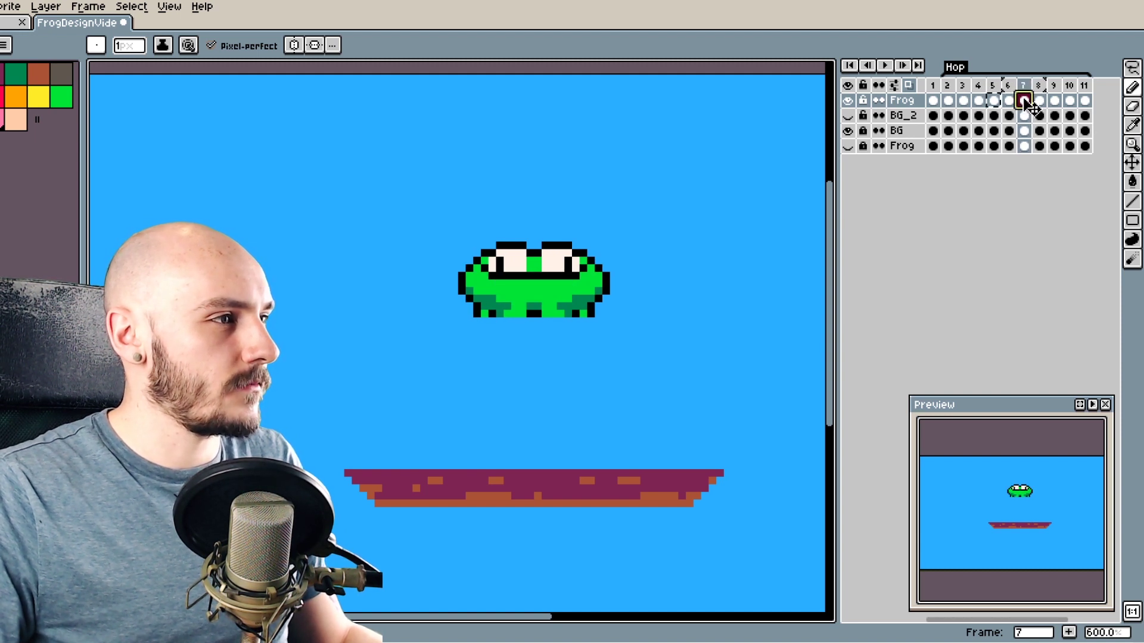
click(948, 87)
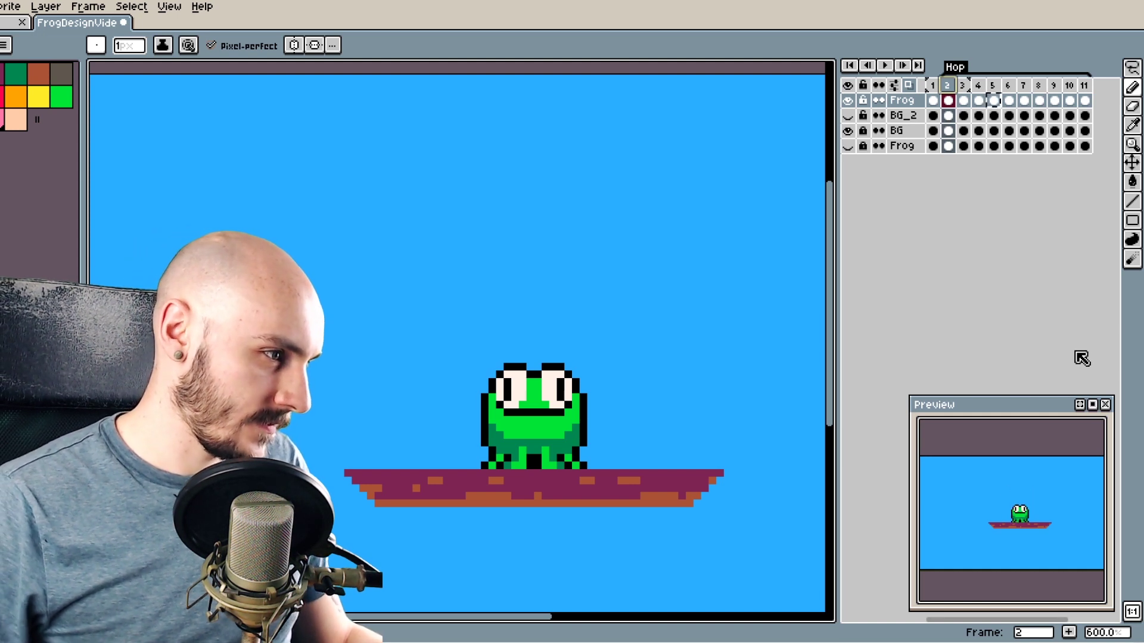
scroll(1041, 499, up, 2)
scroll(1037, 498, down, 1)
scroll(1035, 498, up, 1)
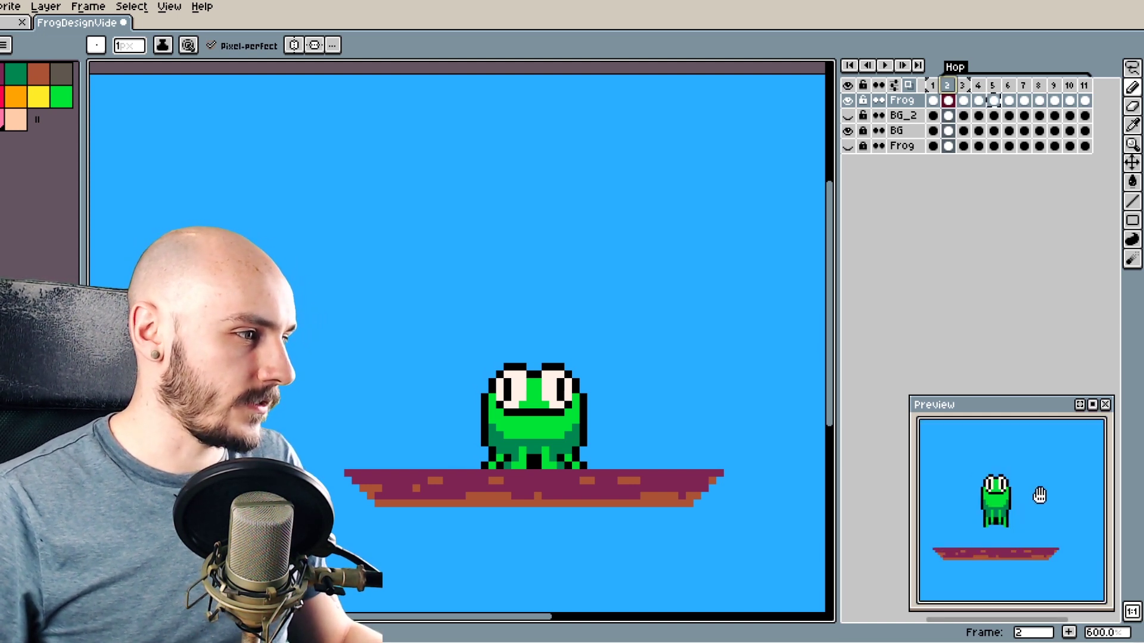
click(885, 65)
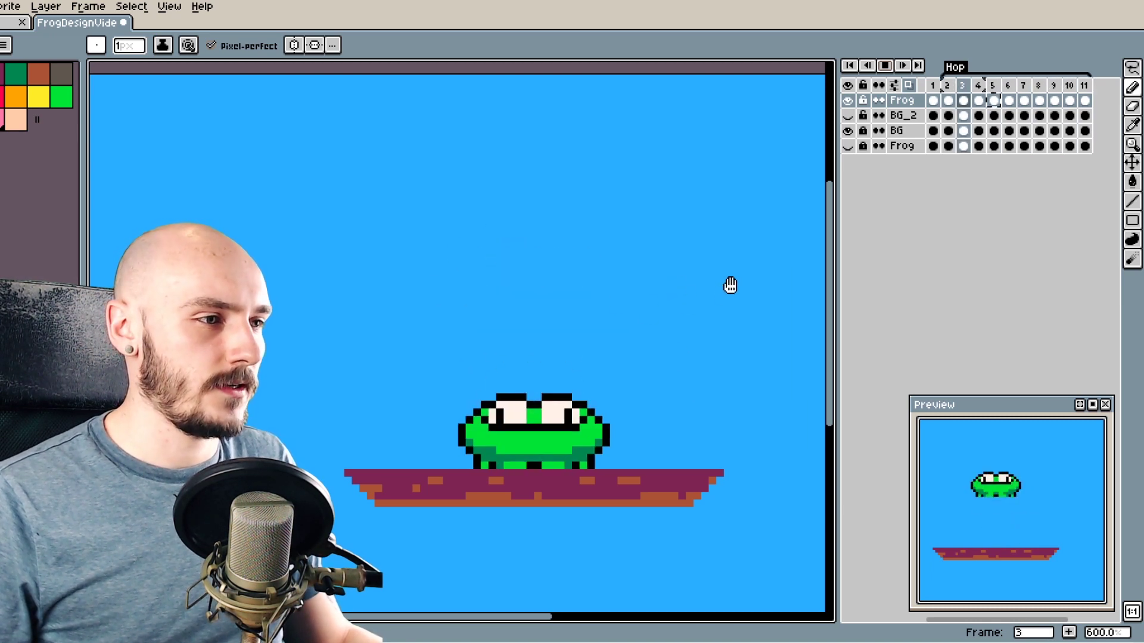
Stop playback and insert a new frame 4 after the squashed frame 3
click(883, 68)
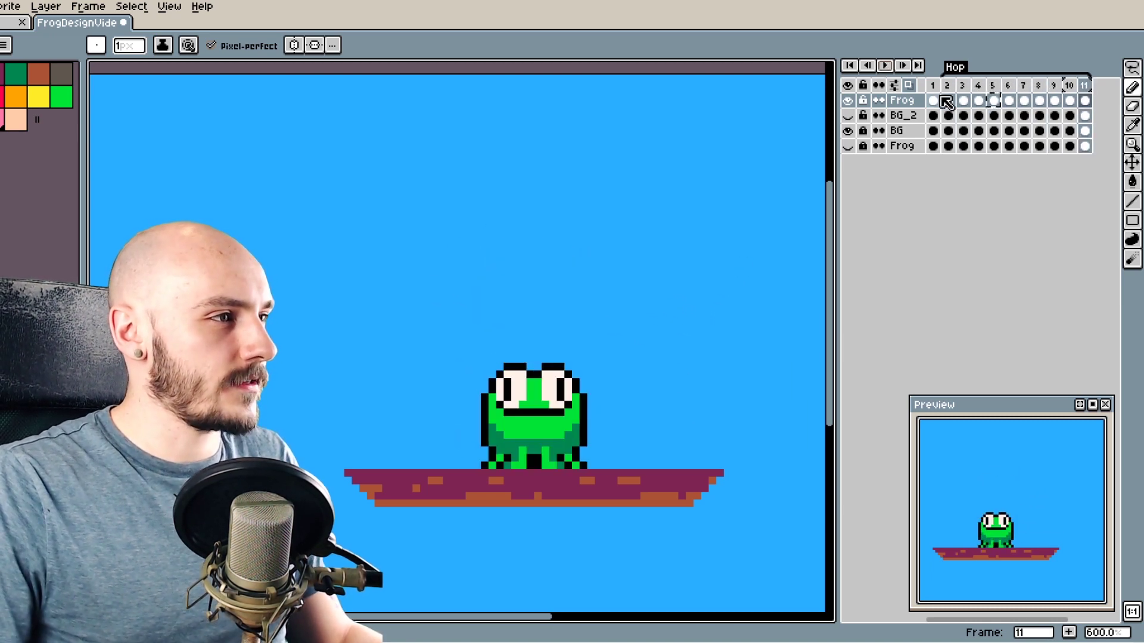
click(946, 101)
click(979, 101)
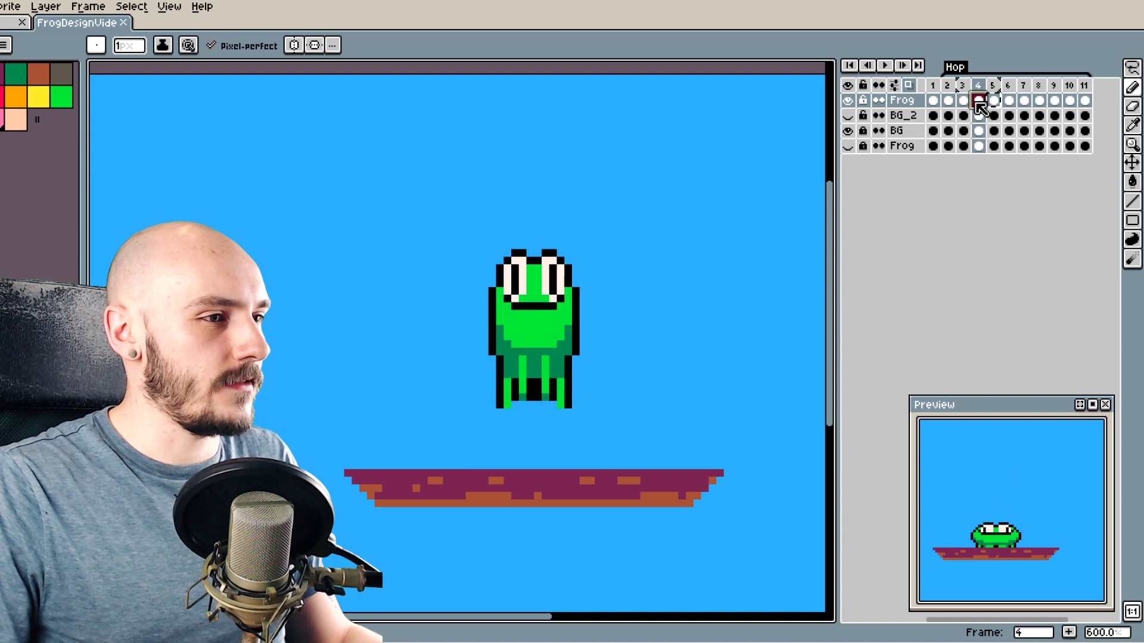
click(948, 101)
click(964, 101)
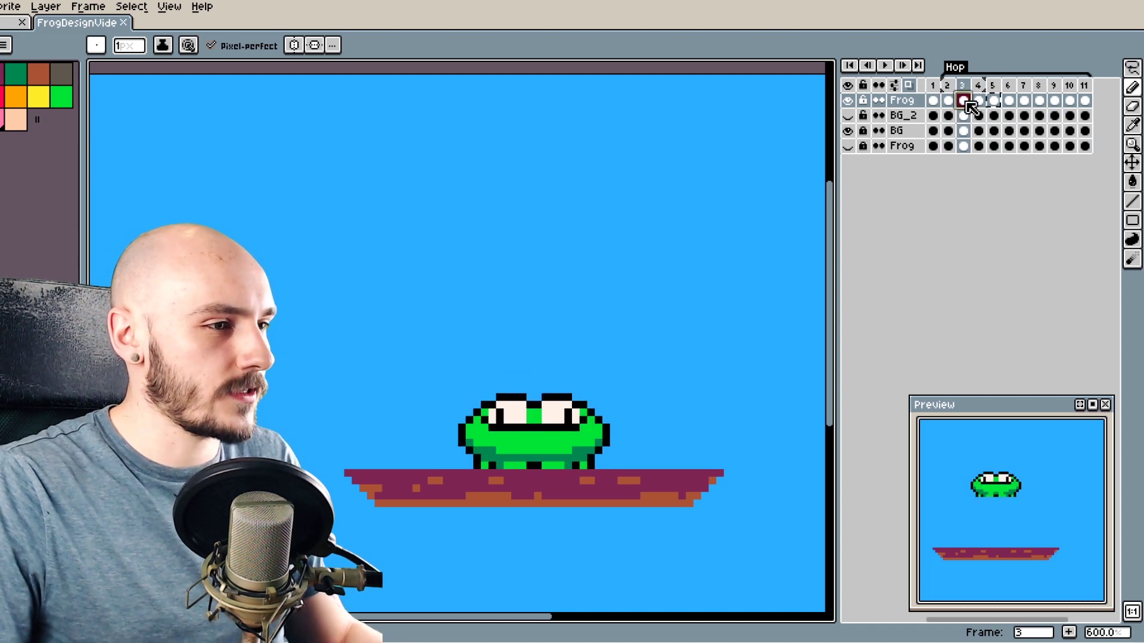
key(alt+n)
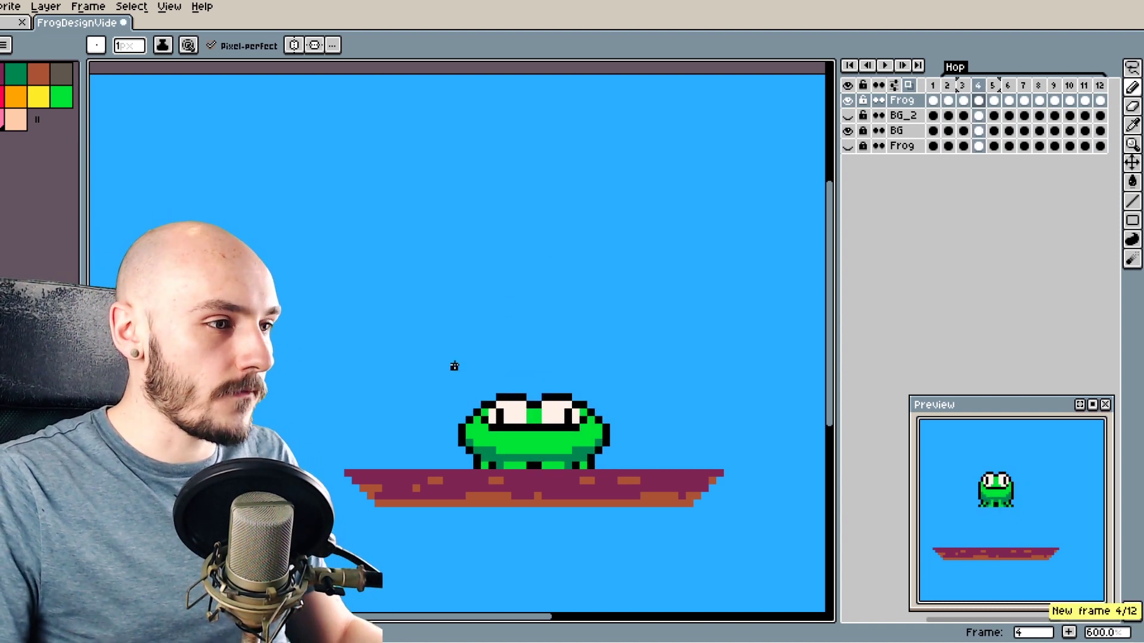
scroll(555, 430, up, 1)
scroll(569, 459, up, 1)
Widen the frog's right side with pencil pixels in frame 4, then replay the hop
alt+click(665, 420)
drag(684, 406, 693, 438)
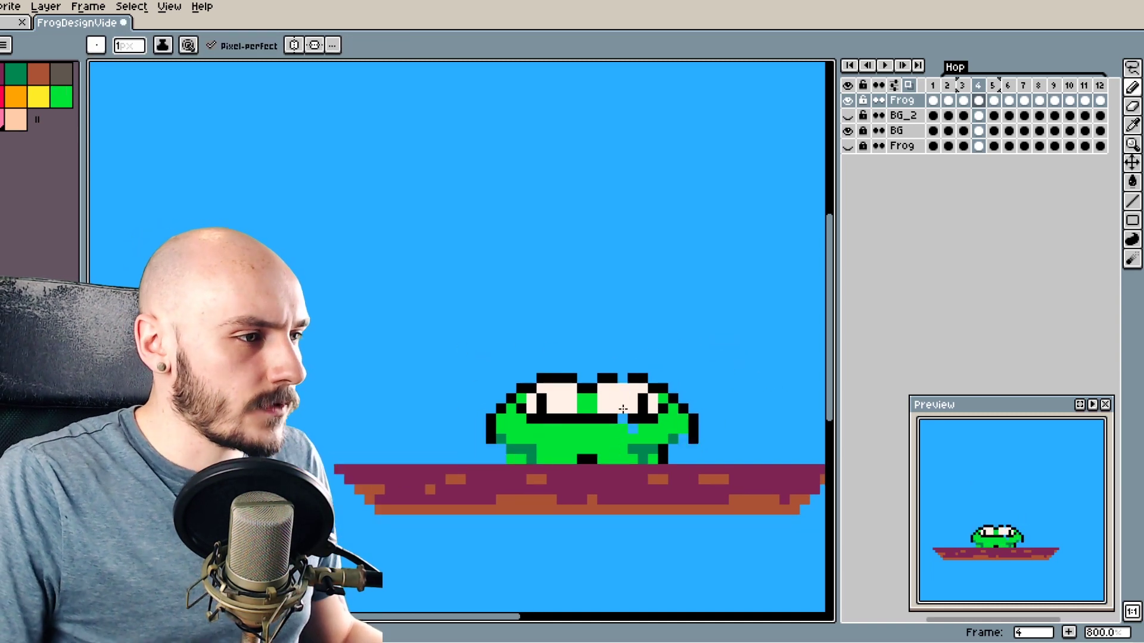
click(668, 443)
click(666, 443)
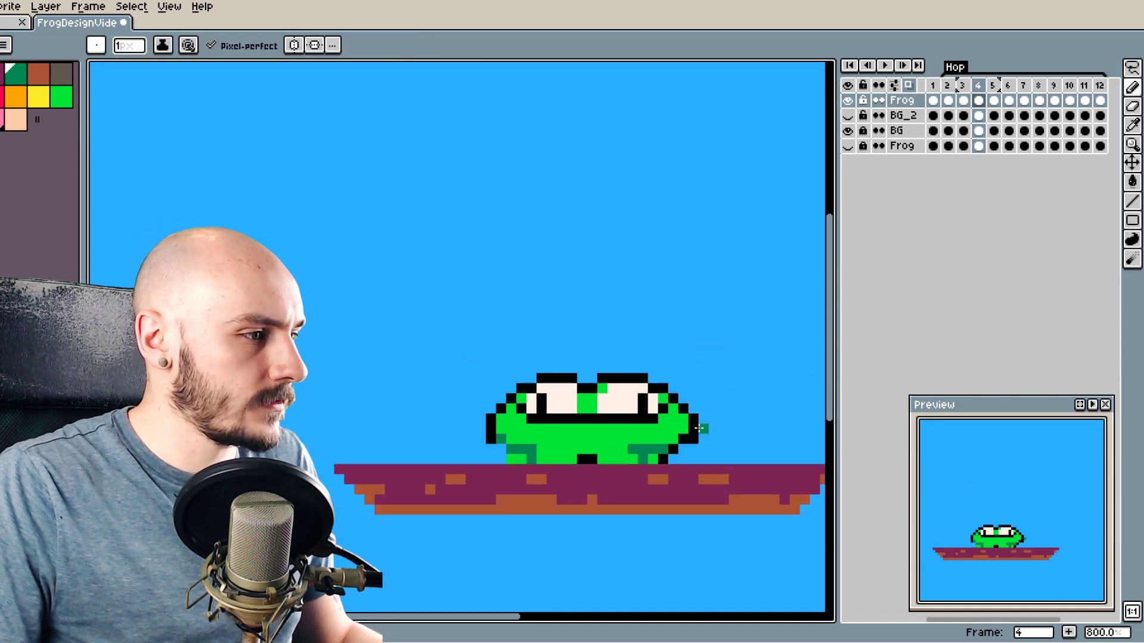
key(Return)
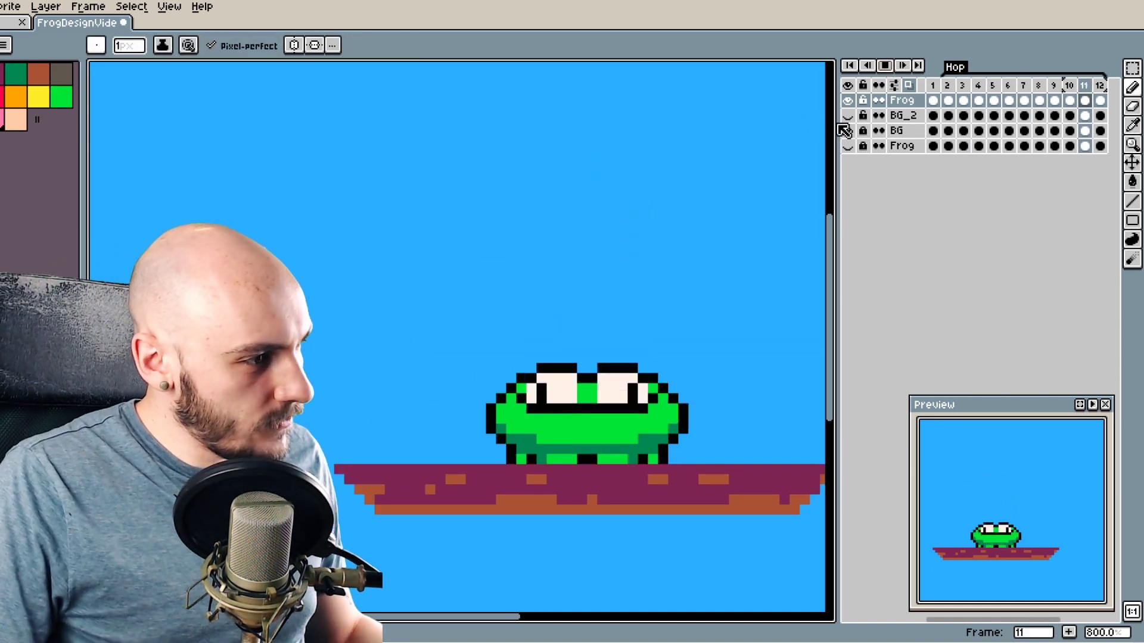
key(Return)
key(q)
scroll(481, 338, up, 1)
key(b)
scroll(481, 338, down, 4)
key(Return)
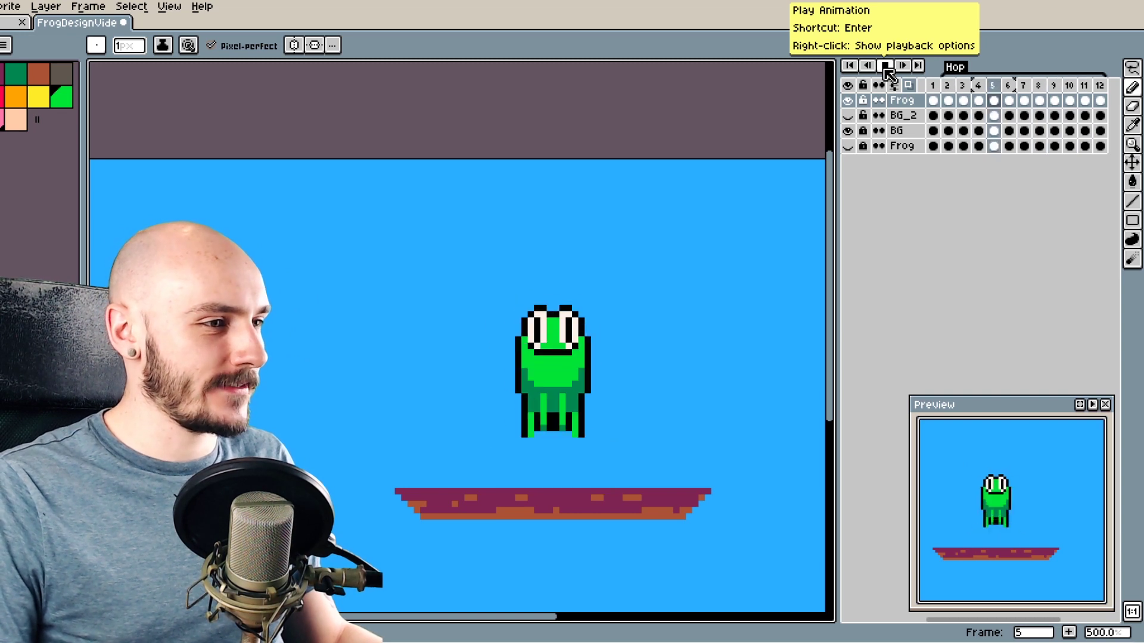
scroll(585, 287, down, 1)
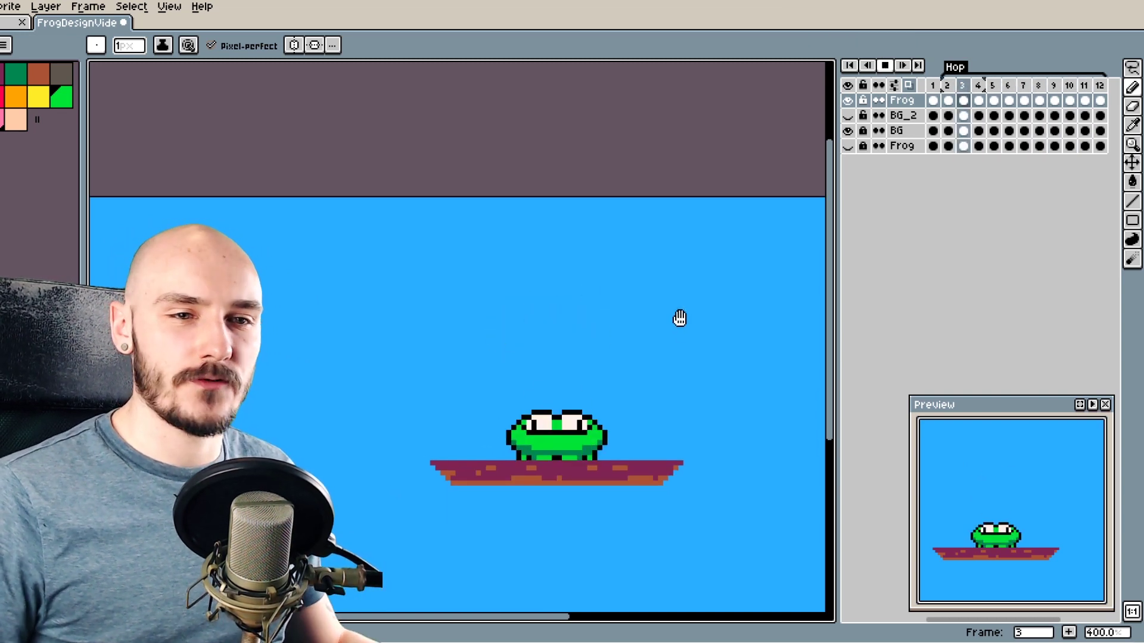
scroll(677, 331, up, 1)
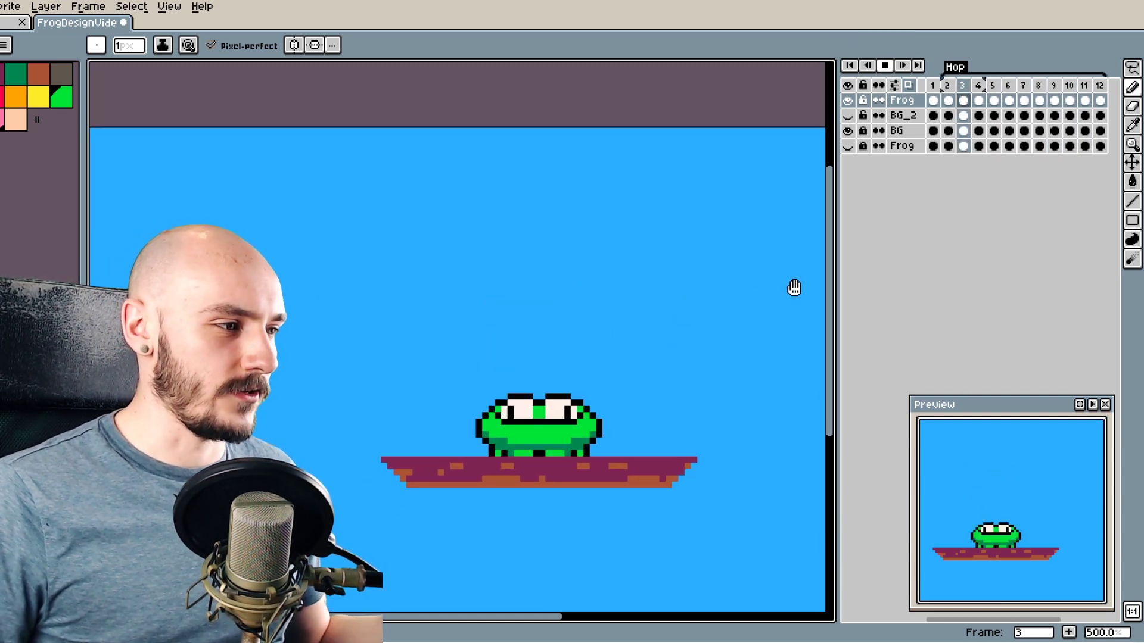
scroll(753, 123, up, 1)
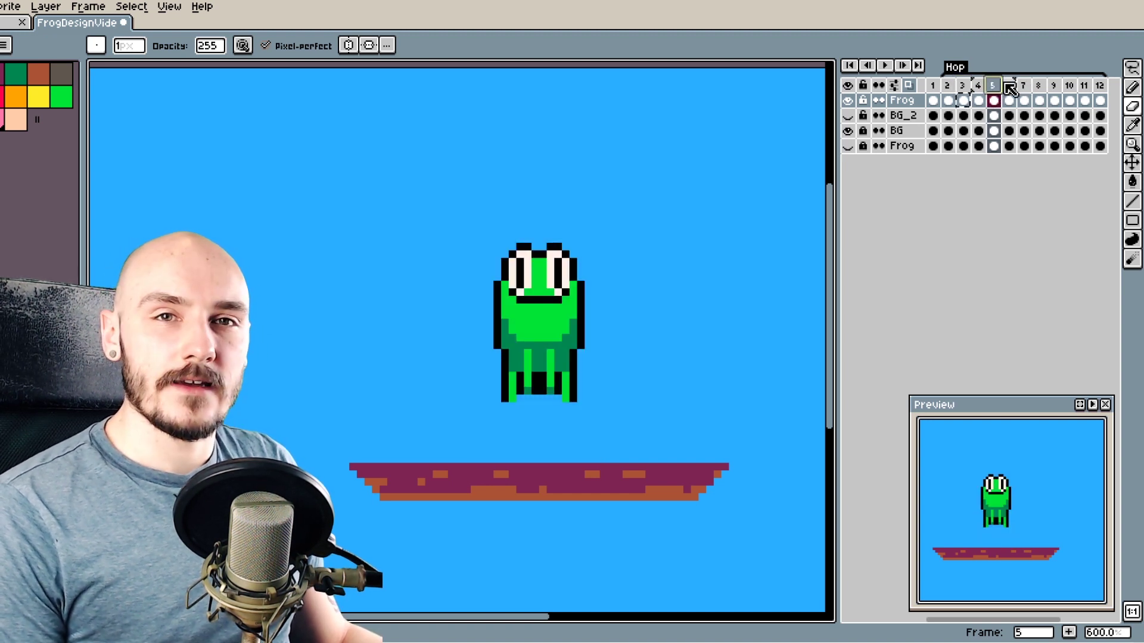
click(1075, 87)
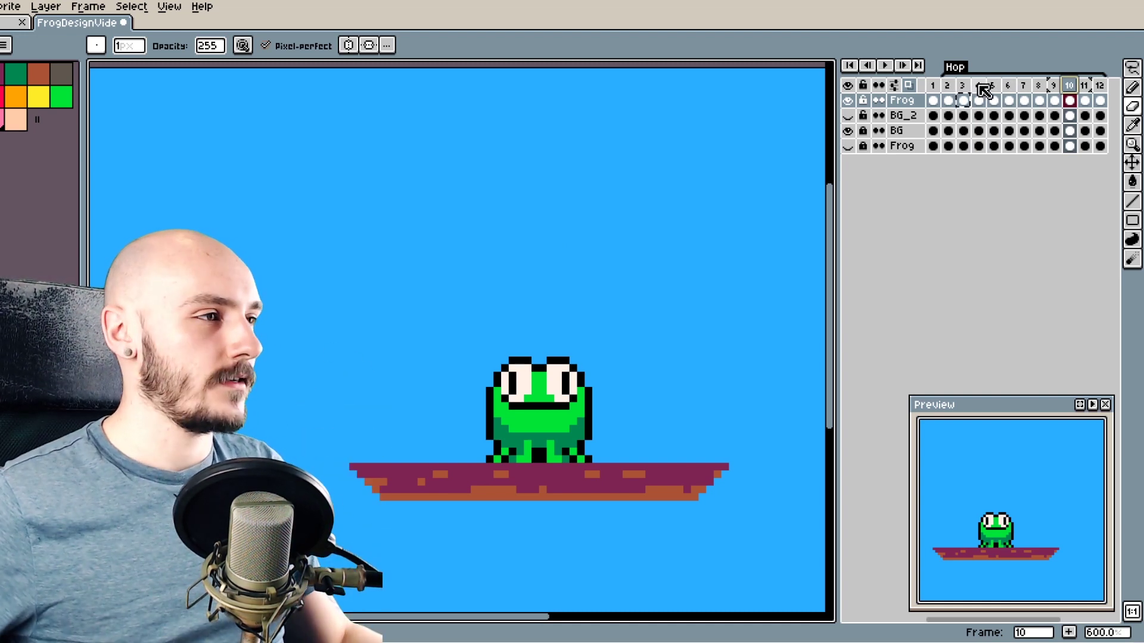
click(982, 86)
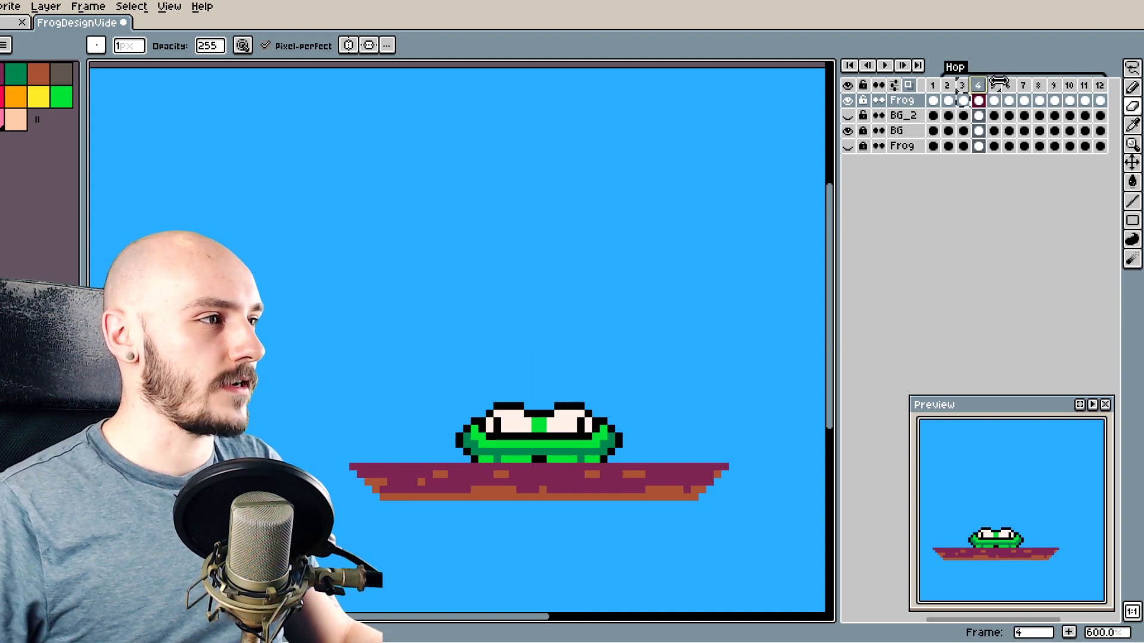
click(996, 85)
click(1010, 85)
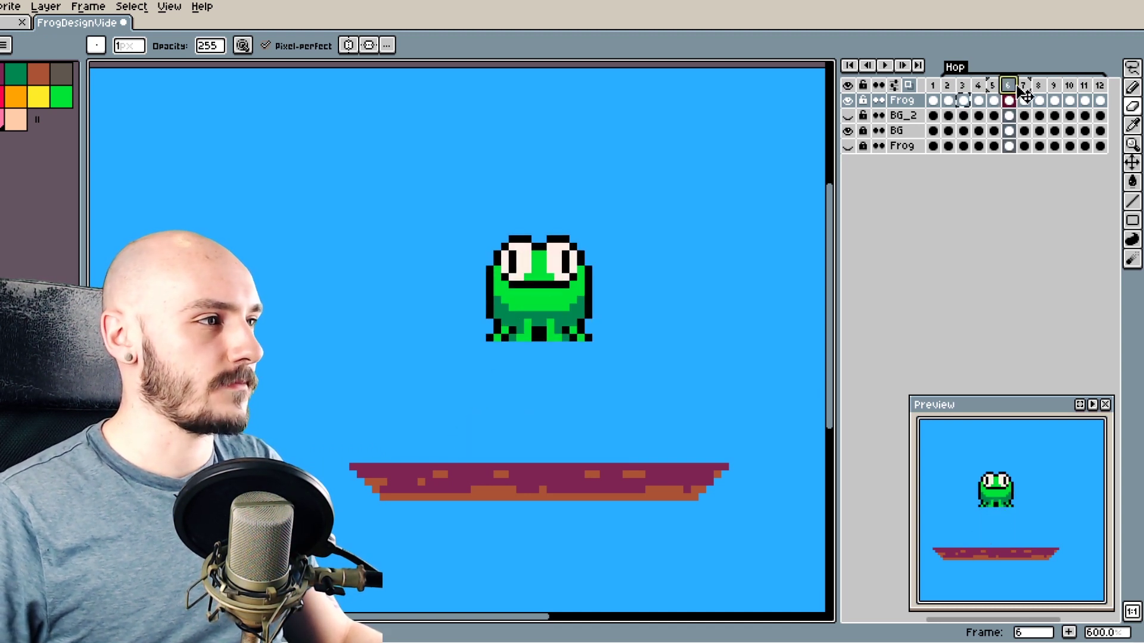
click(1024, 87)
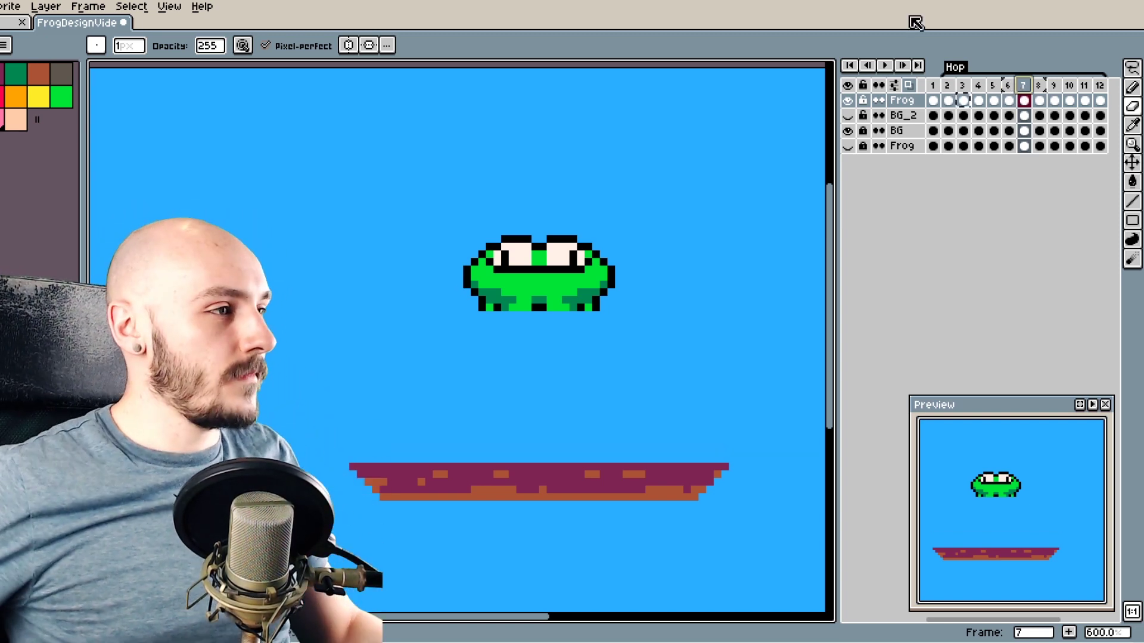
click(1037, 85)
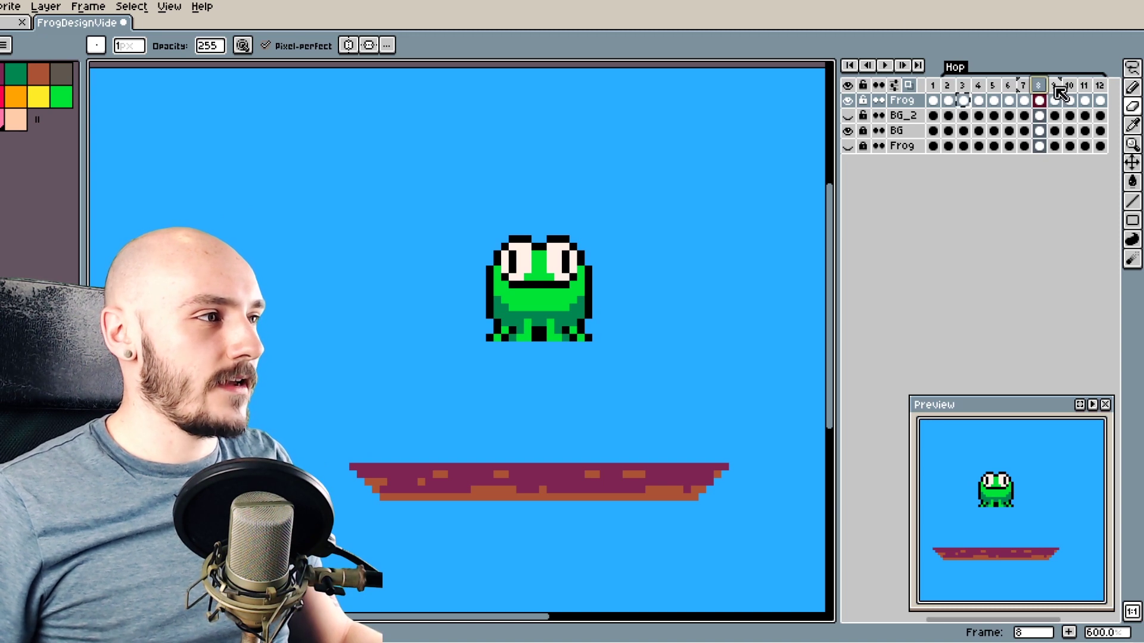
click(1055, 86)
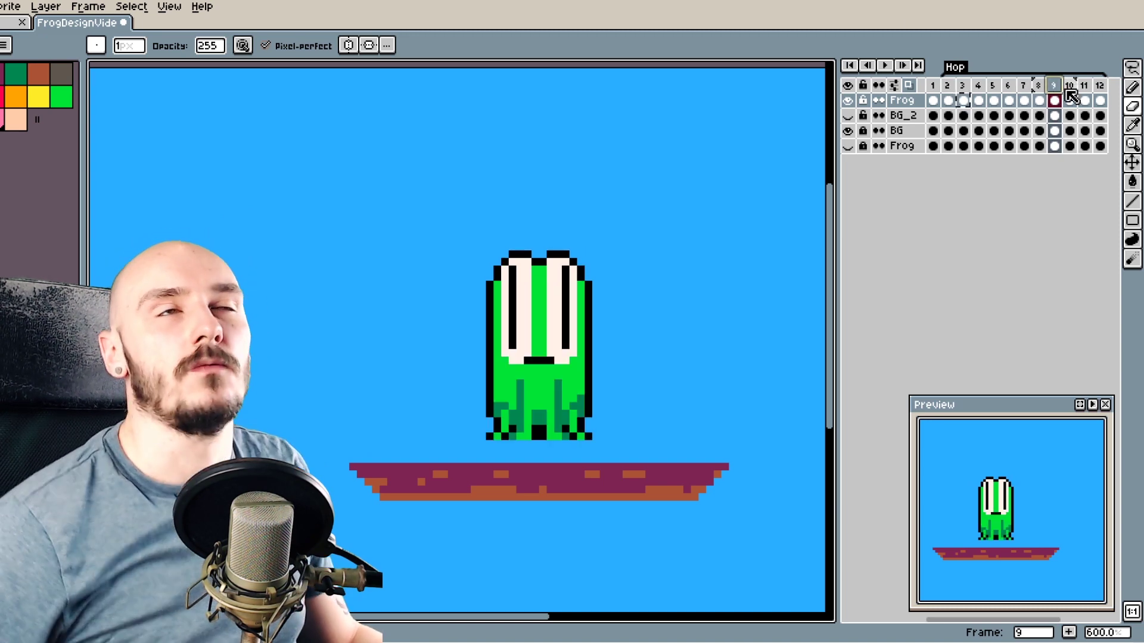
click(1069, 84)
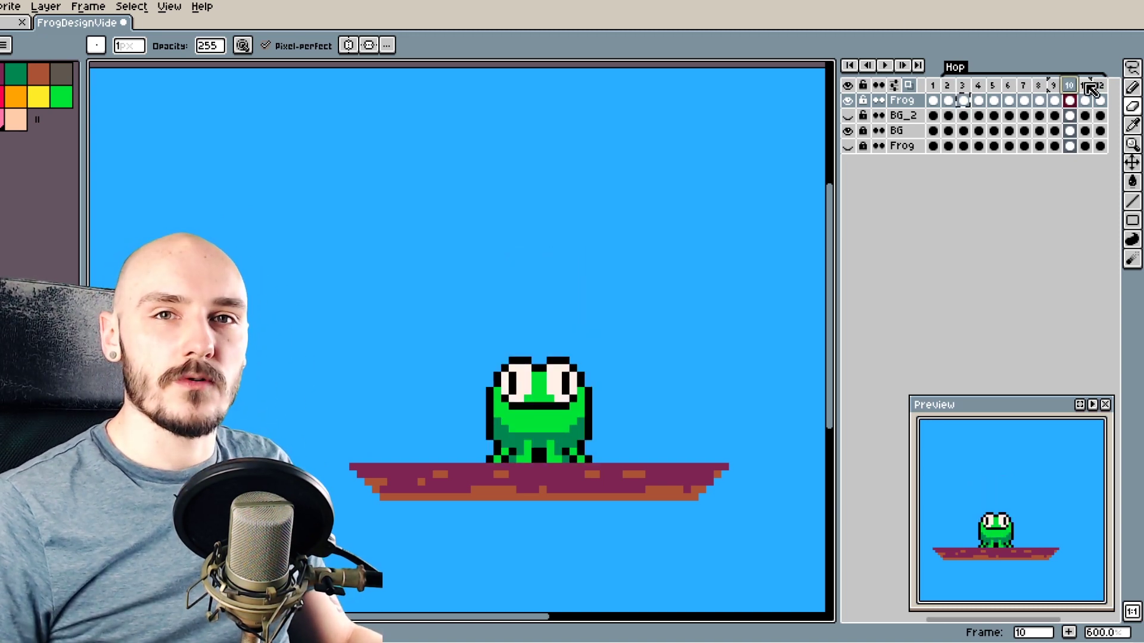
click(1084, 85)
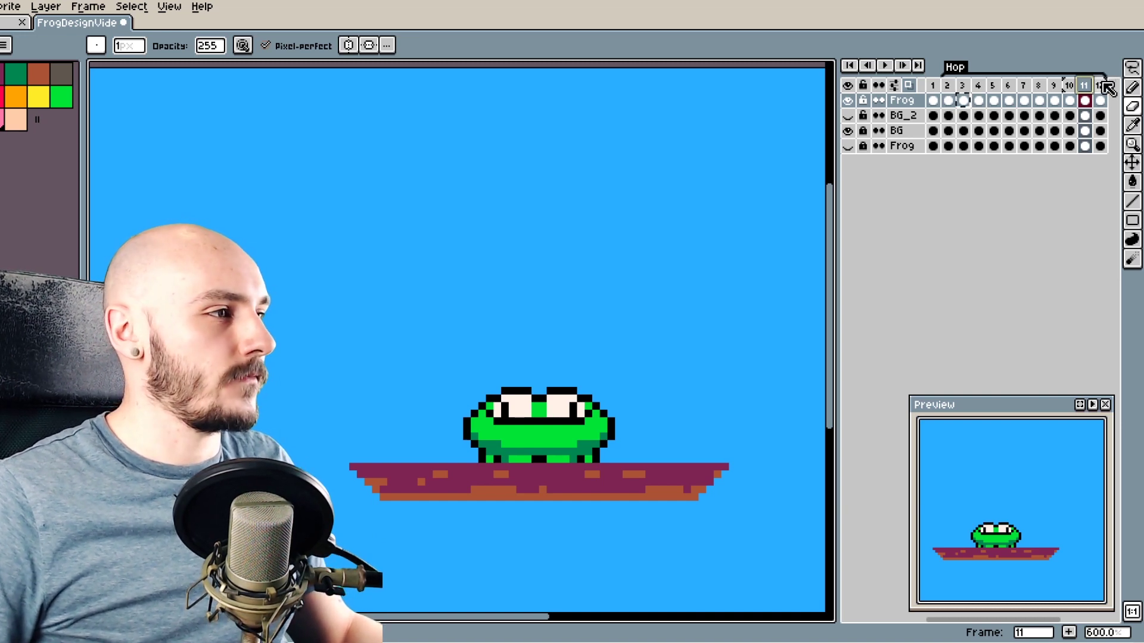
click(1105, 86)
click(887, 67)
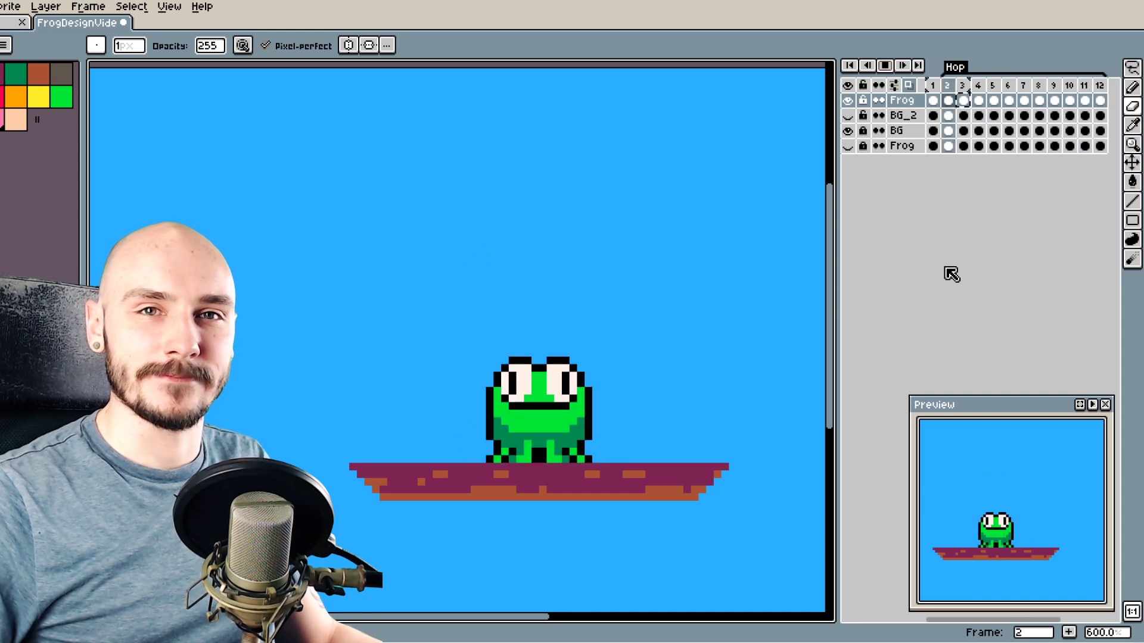
Halt the hop playback with Enter, landing on frame 9's tall stretched frog
key(Return)
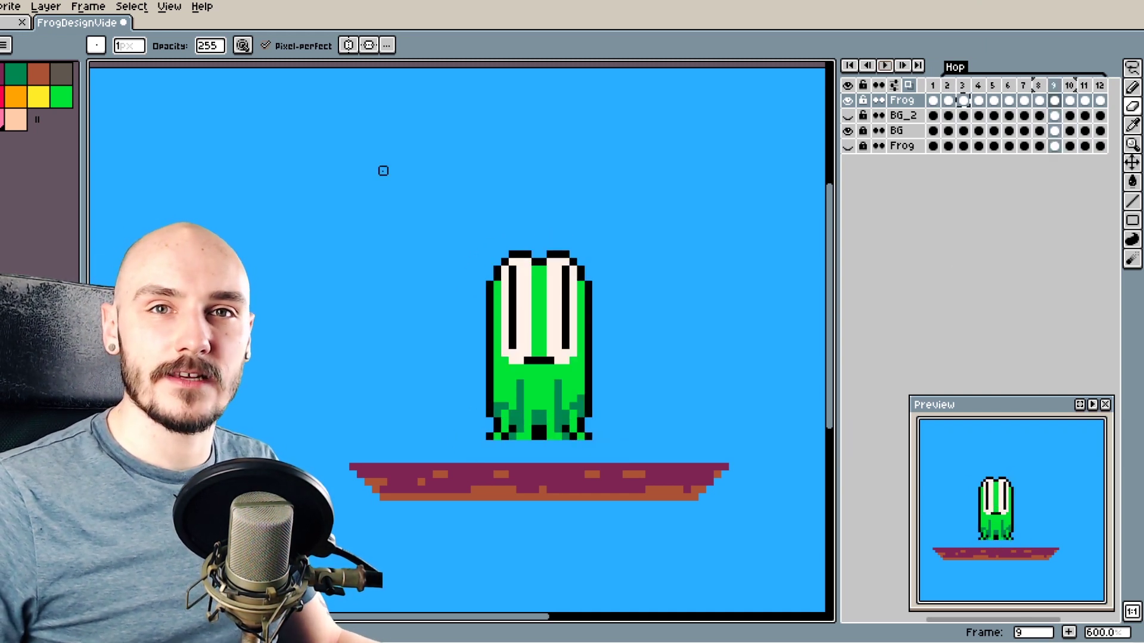